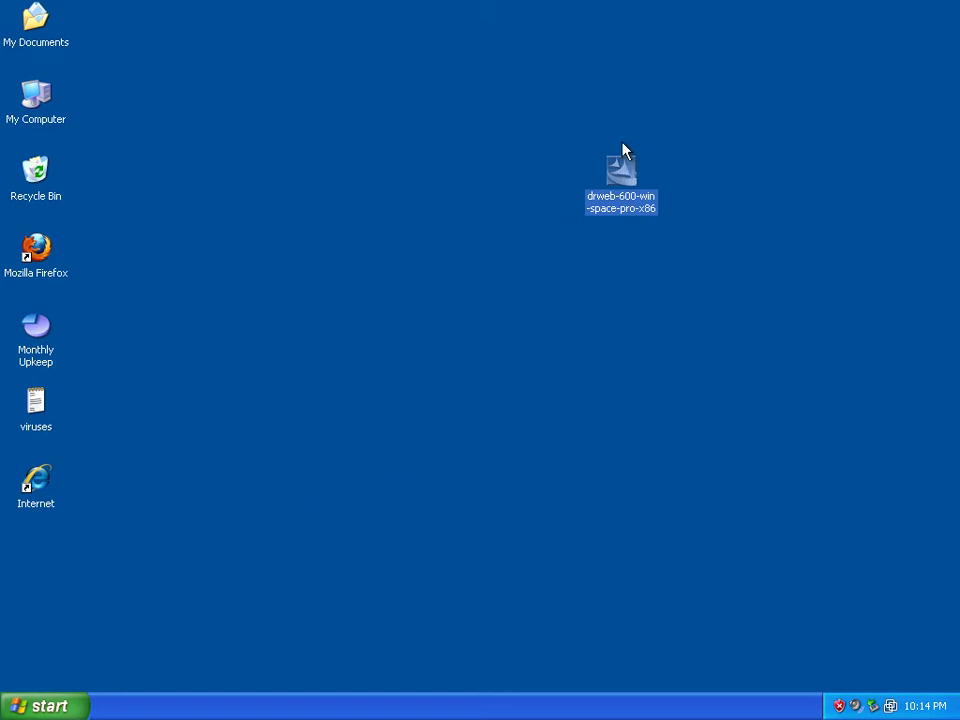
- Keep English (United States) as the Dr.Web installer's setup language and confirm it
mouse_move(620, 187)
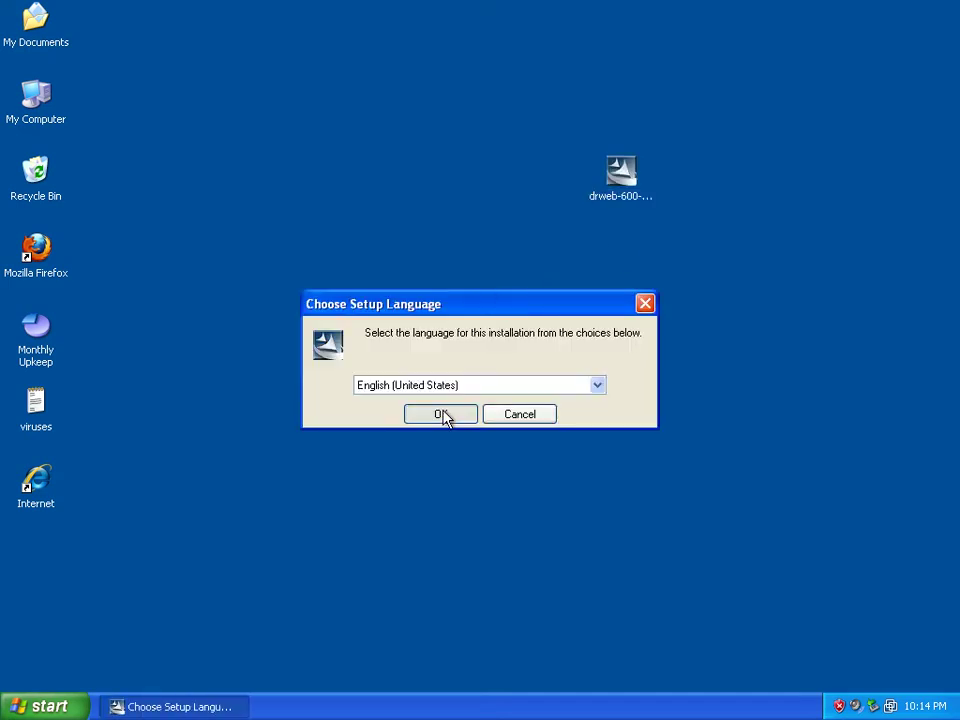
click(441, 414)
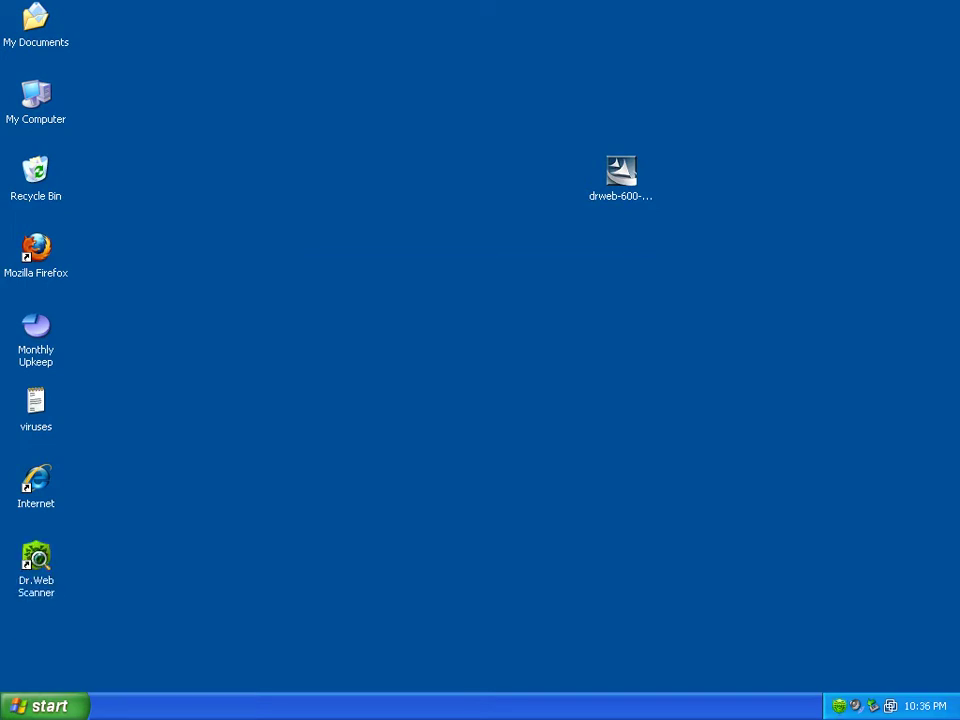
- Inspect Dr.Web's tray component list and the Start menu program list
right_click(838, 706)
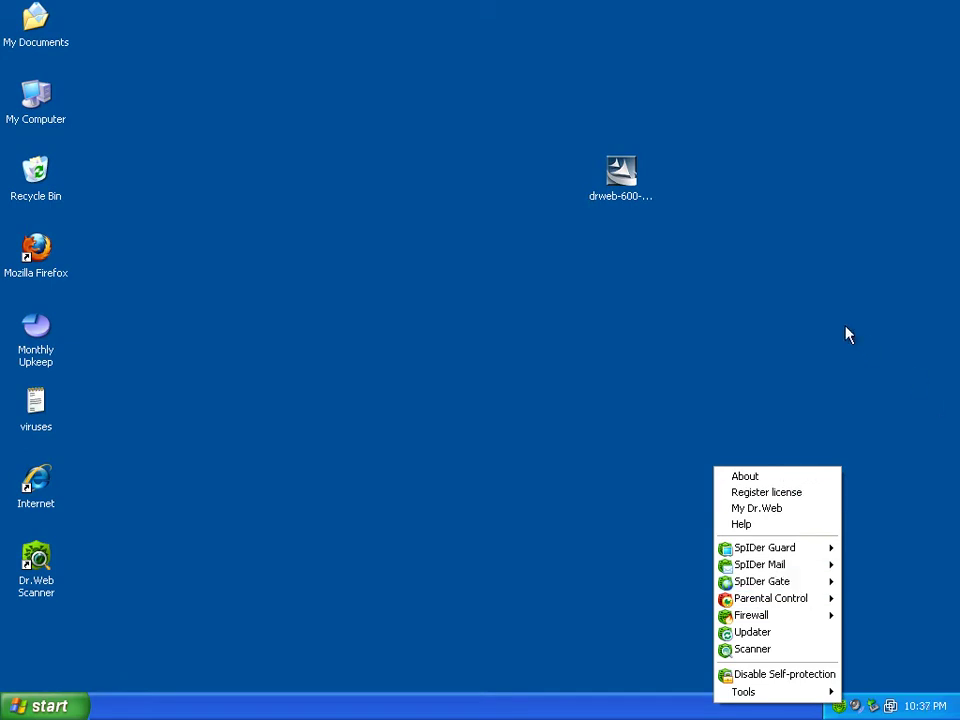
click(725, 335)
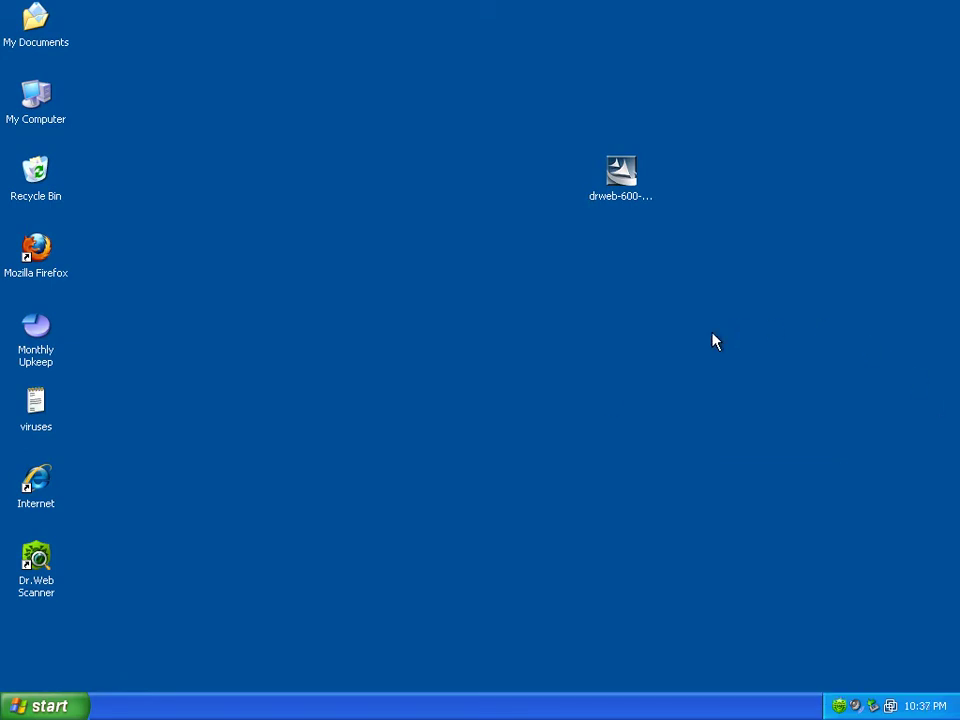
click(30, 706)
click(508, 437)
- Launch Internet Explorer, allow its firewall connections to google.ca, and start Task Manager
double_click(38, 478)
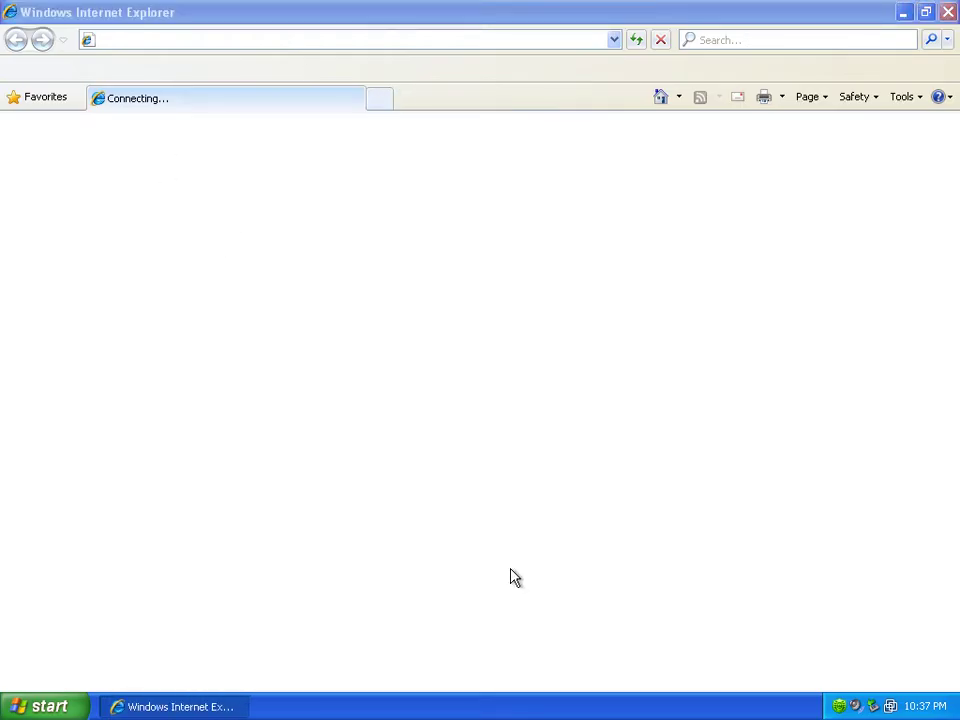
right_click(444, 705)
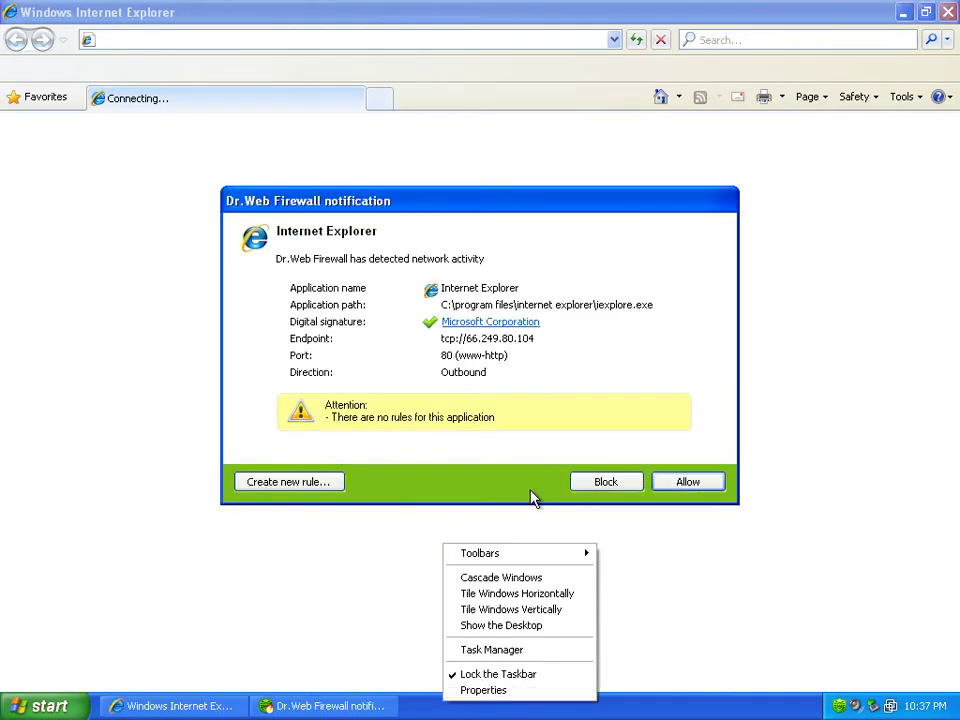
click(683, 480)
click(688, 478)
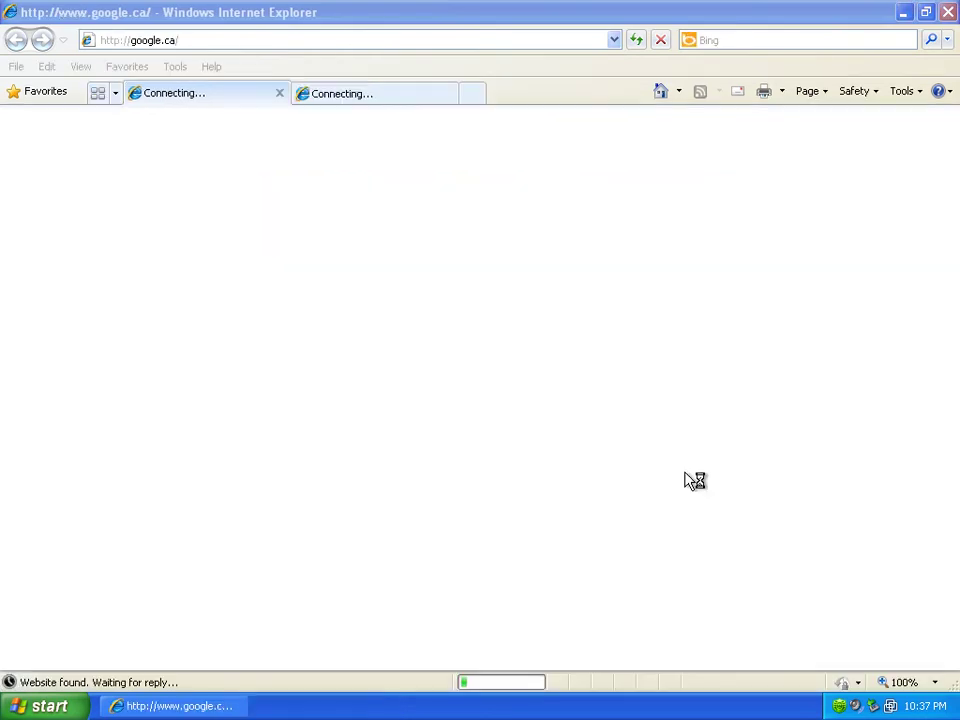
right_click(442, 706)
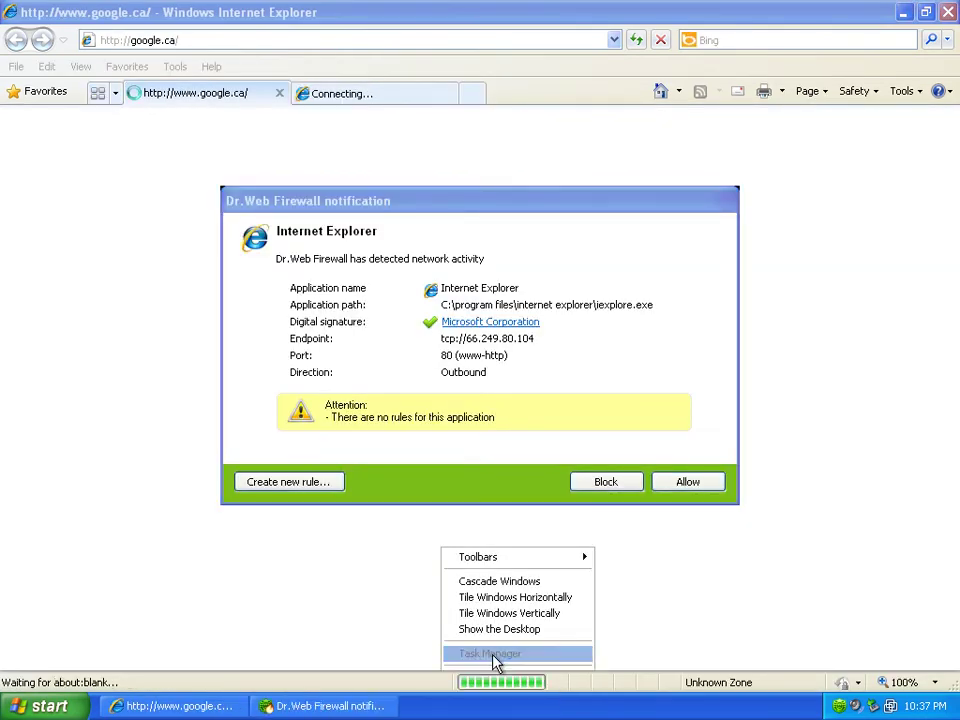
click(703, 484)
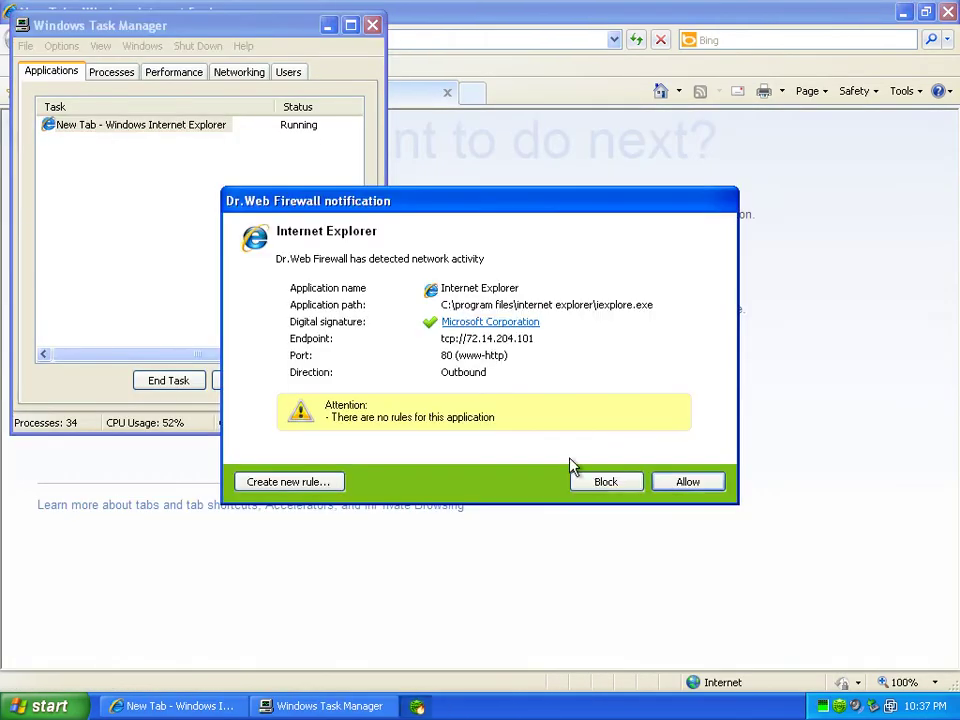
- Allow the next Internet Explorer connection and sort Task Manager processes by image name
click(712, 485)
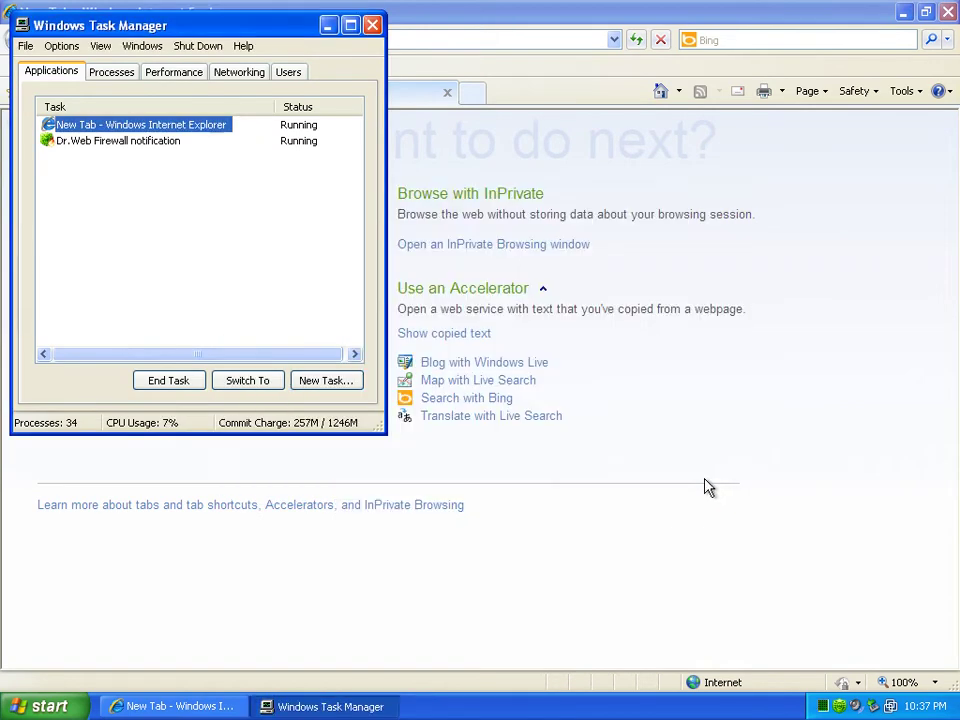
click(111, 71)
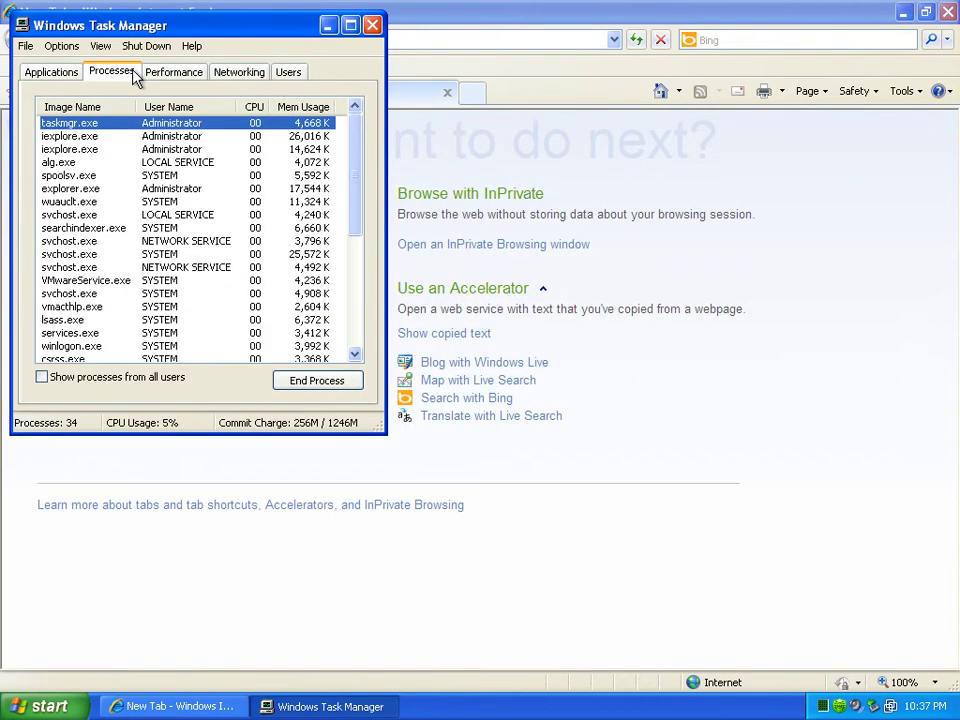
click(68, 106)
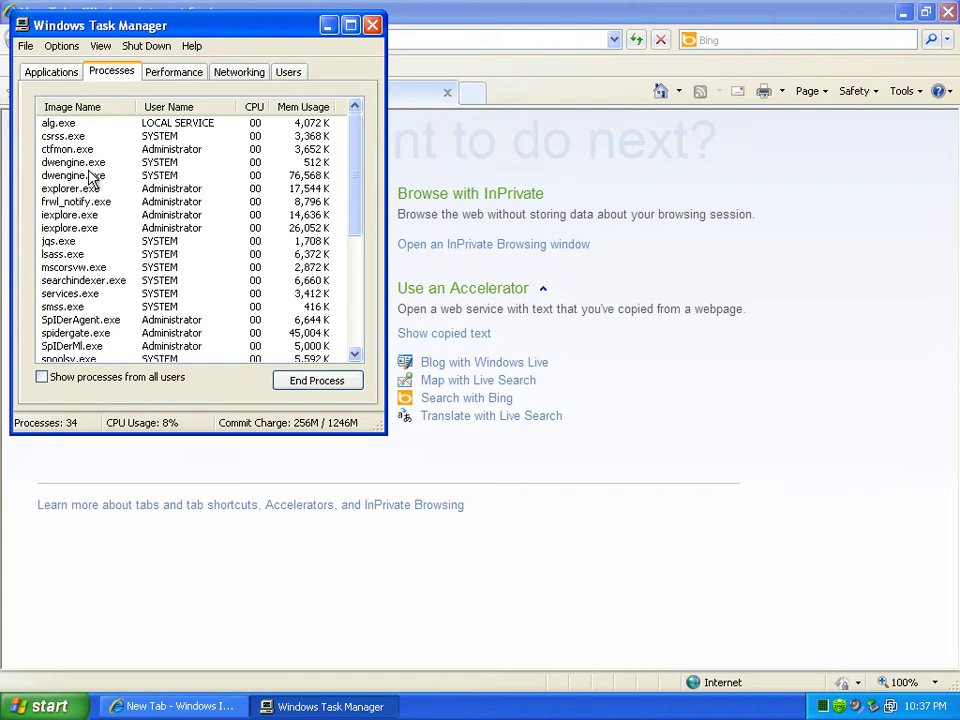
- Inspect the dwengine.exe, frwl_notify.exe, SpIDerAgent.exe, spidergate.exe and SpIDerMl.exe processes
click(80, 162)
click(86, 176)
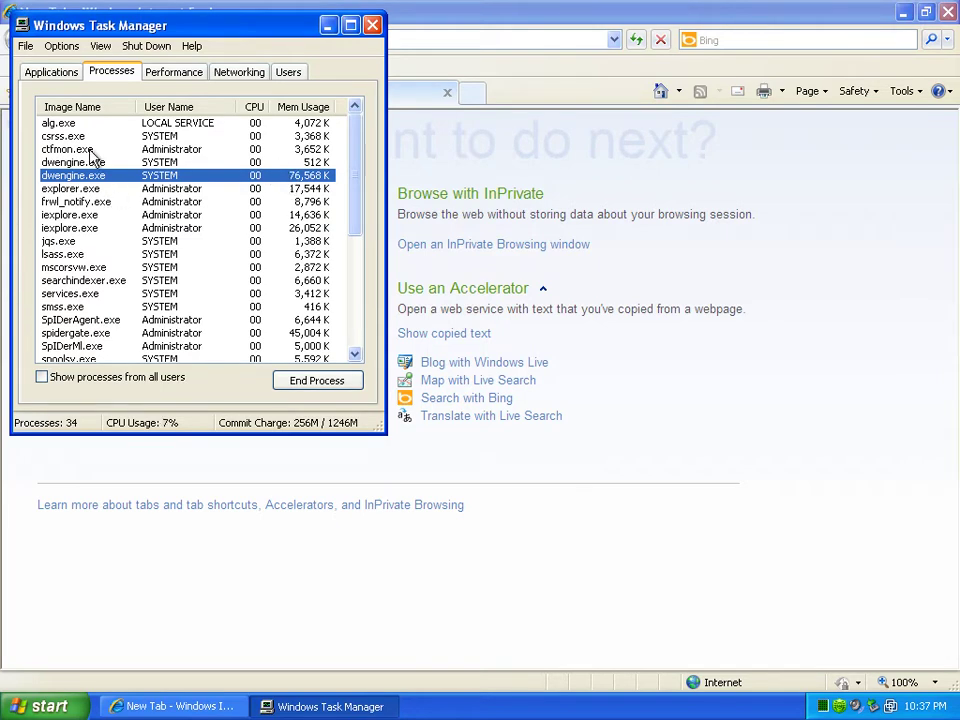
click(90, 202)
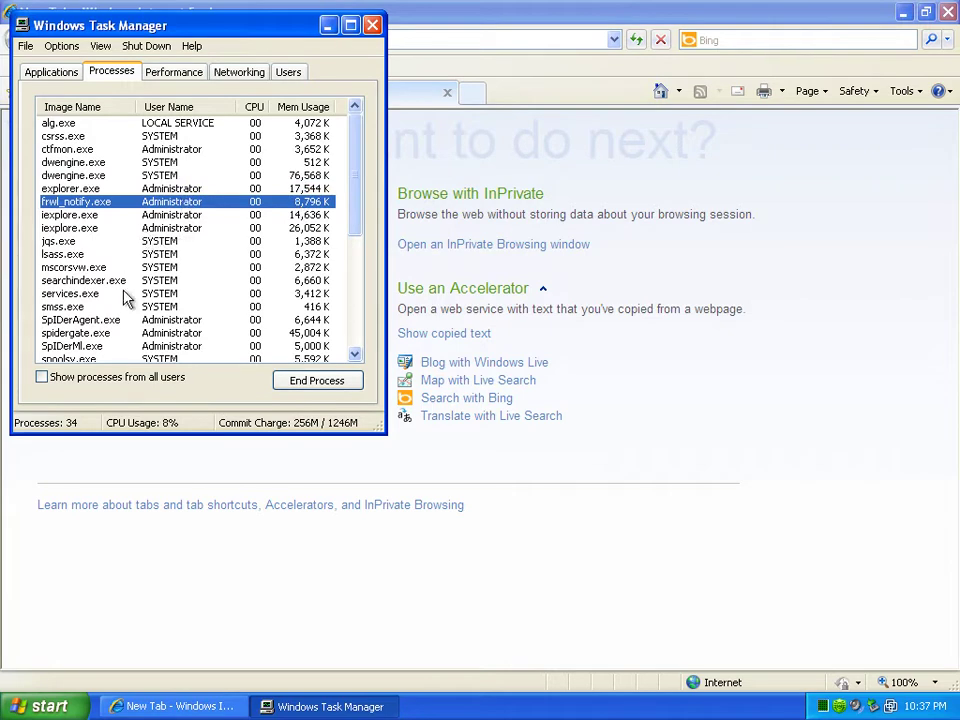
scroll(126, 293, down, 1)
click(108, 283)
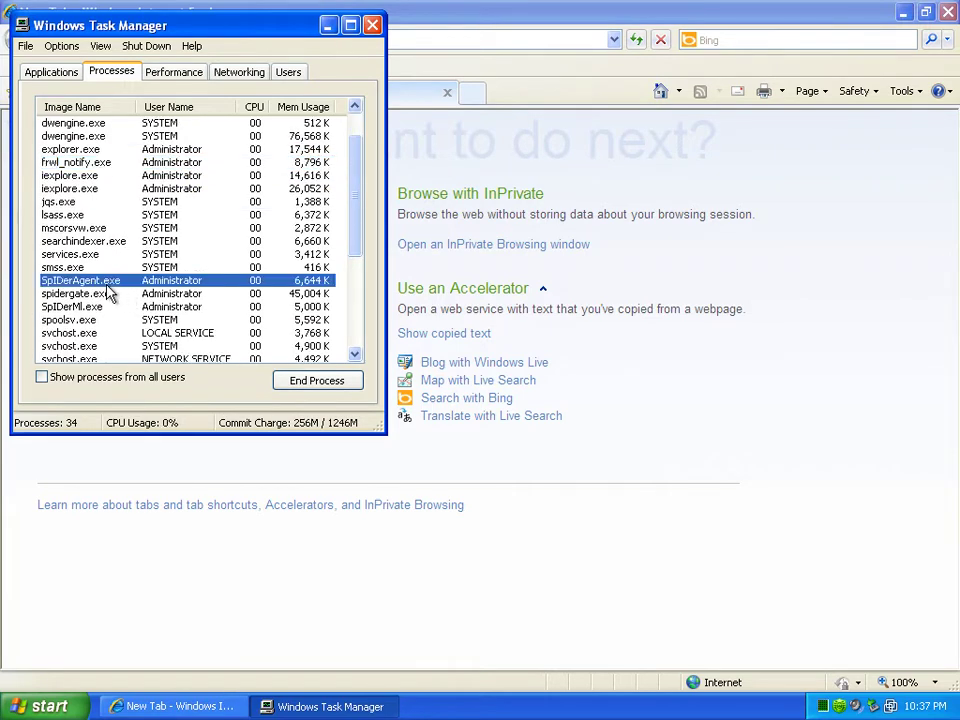
click(117, 296)
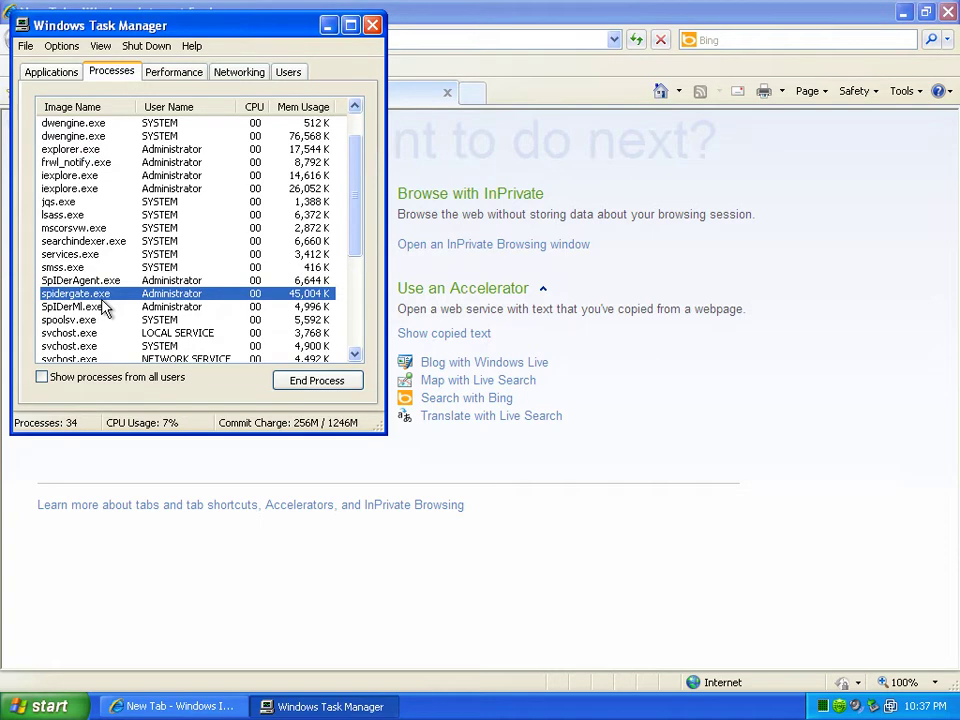
click(105, 308)
scroll(130, 308, down, 3)
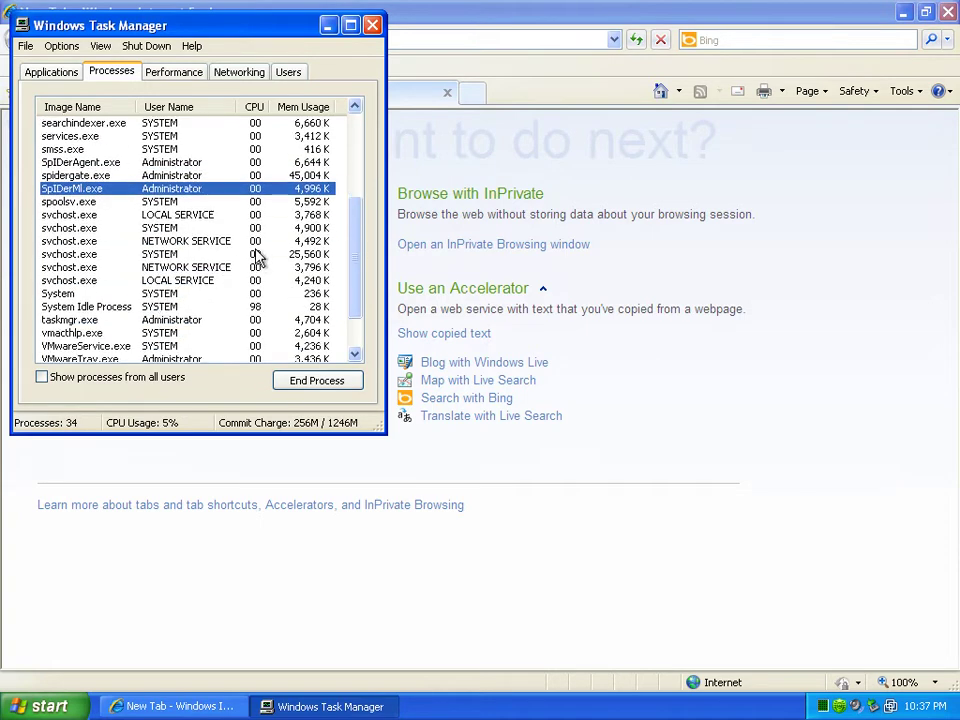
scroll(225, 300, down, 1)
scroll(274, 285, down, 1)
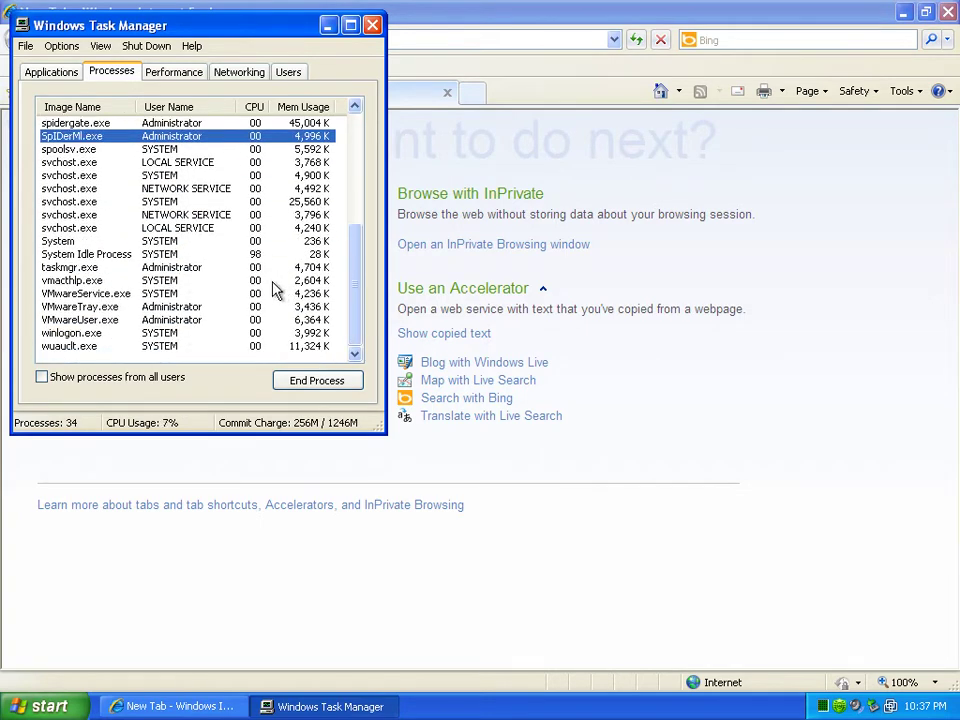
- Close Task Manager and load the Malware Domain List favourite in Internet Explorer
click(371, 25)
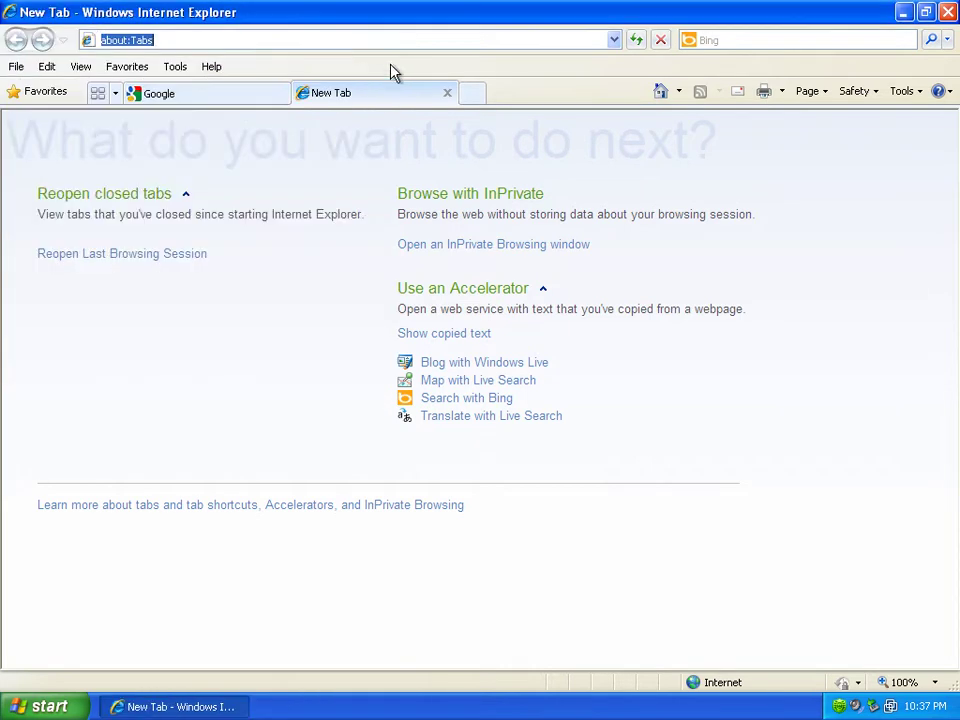
click(208, 90)
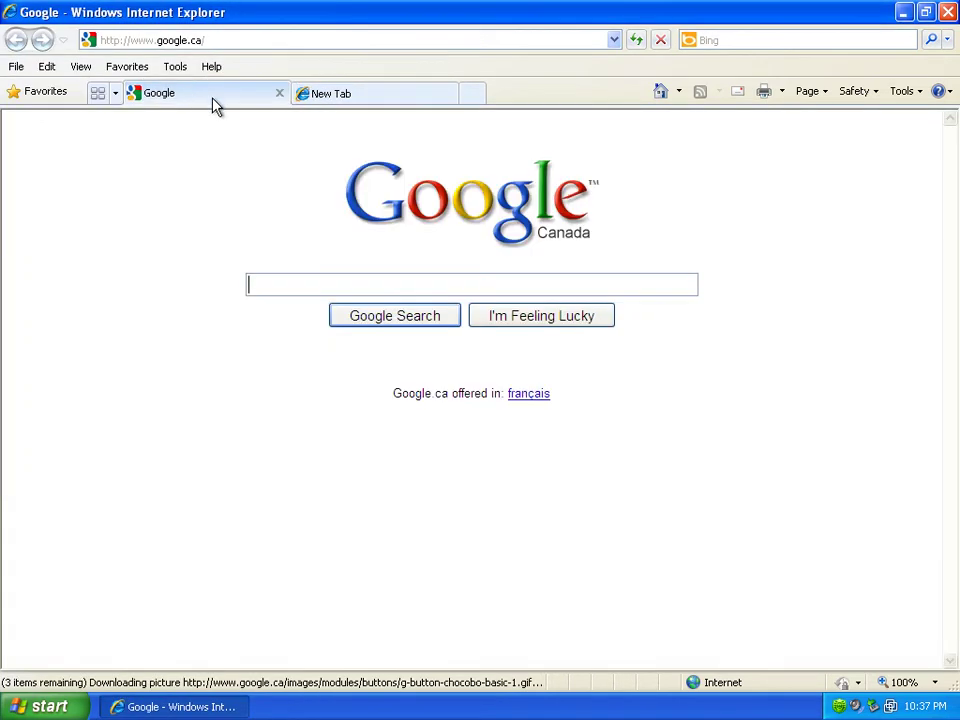
click(127, 66)
click(178, 214)
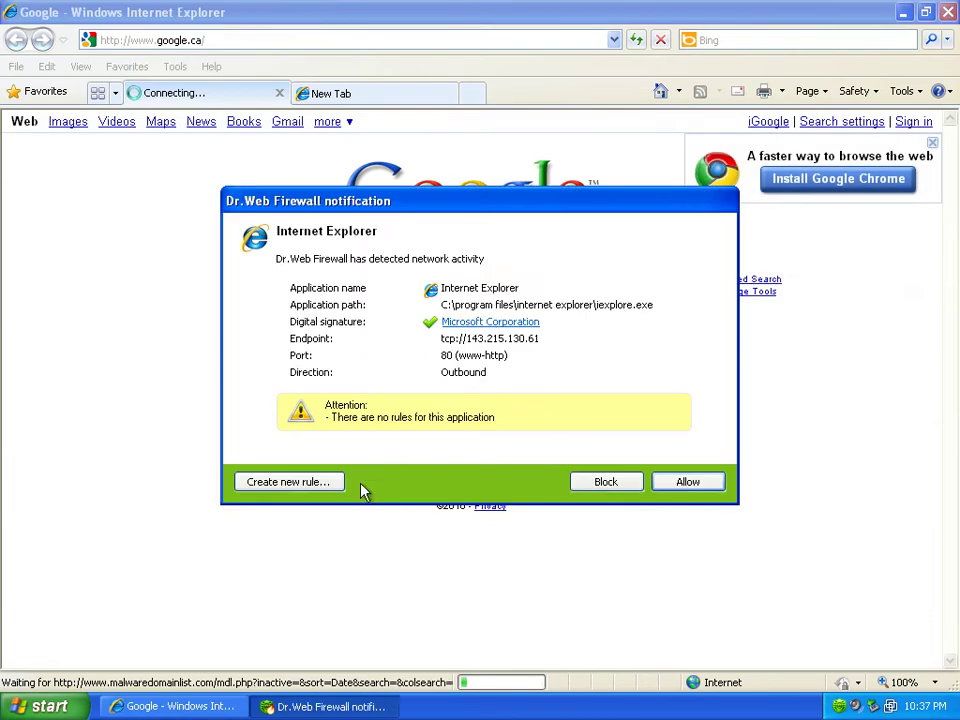
- Create a firewall rule for Internet Explorer using the predefined Allow port 80 (www-http) rule
click(318, 486)
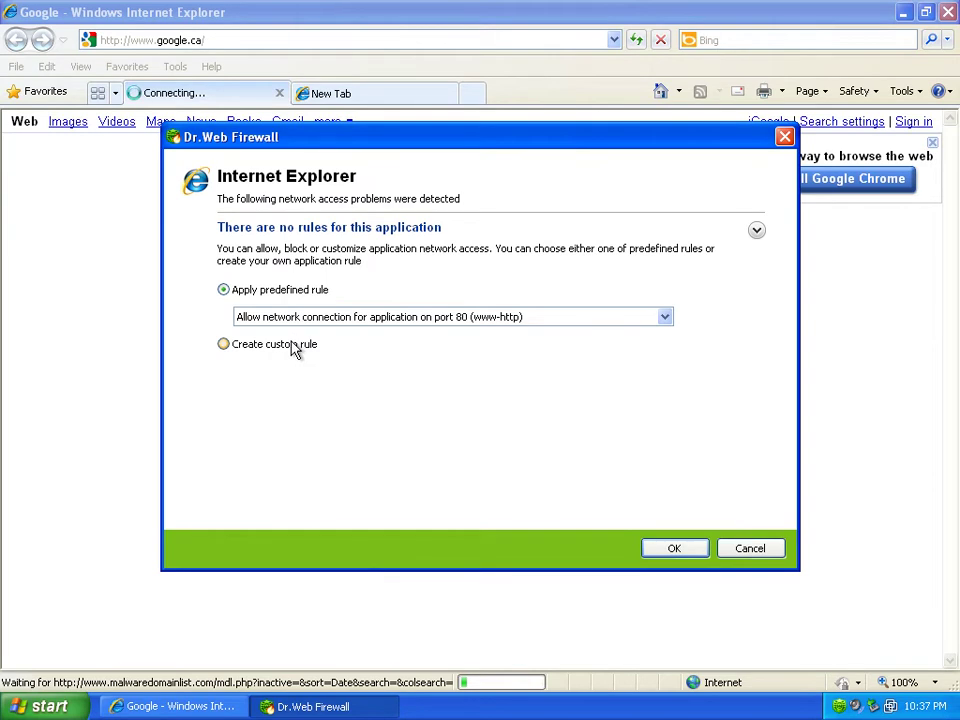
click(368, 317)
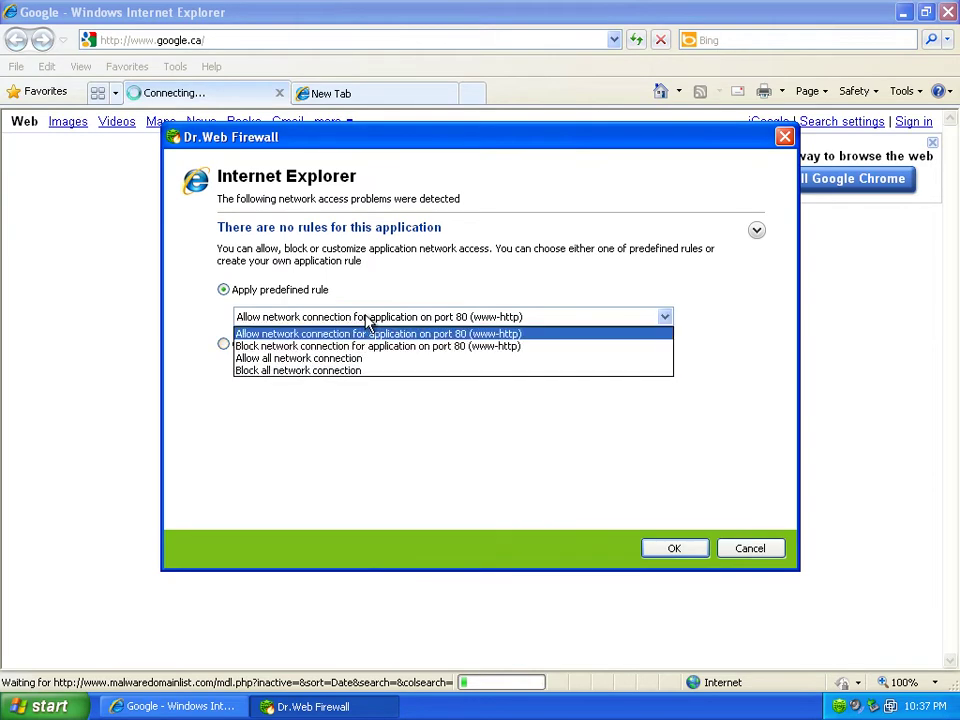
click(368, 318)
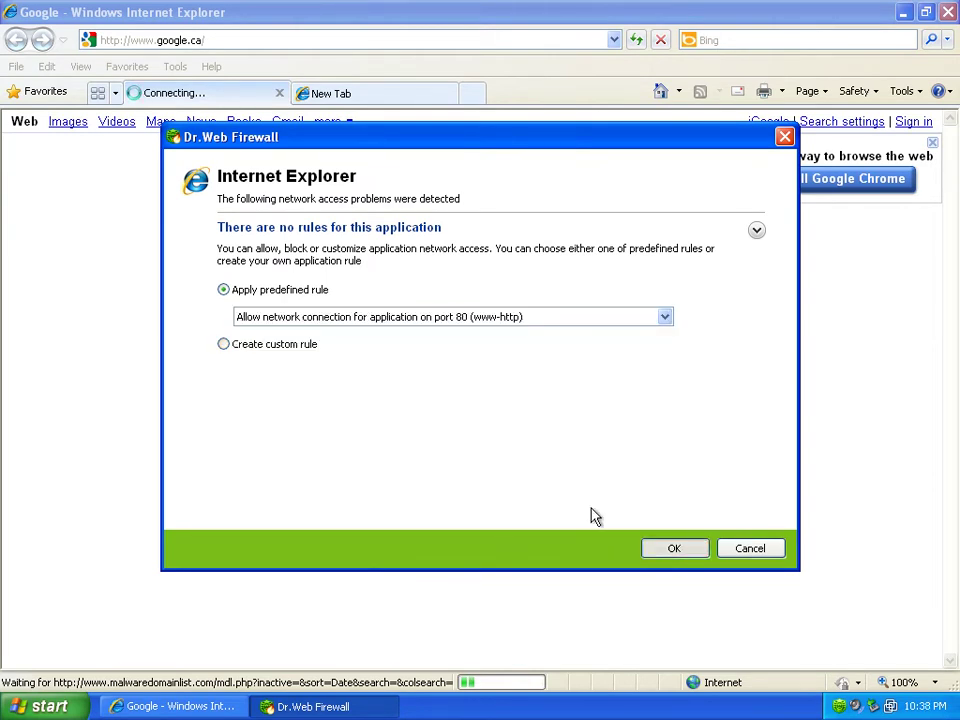
click(656, 548)
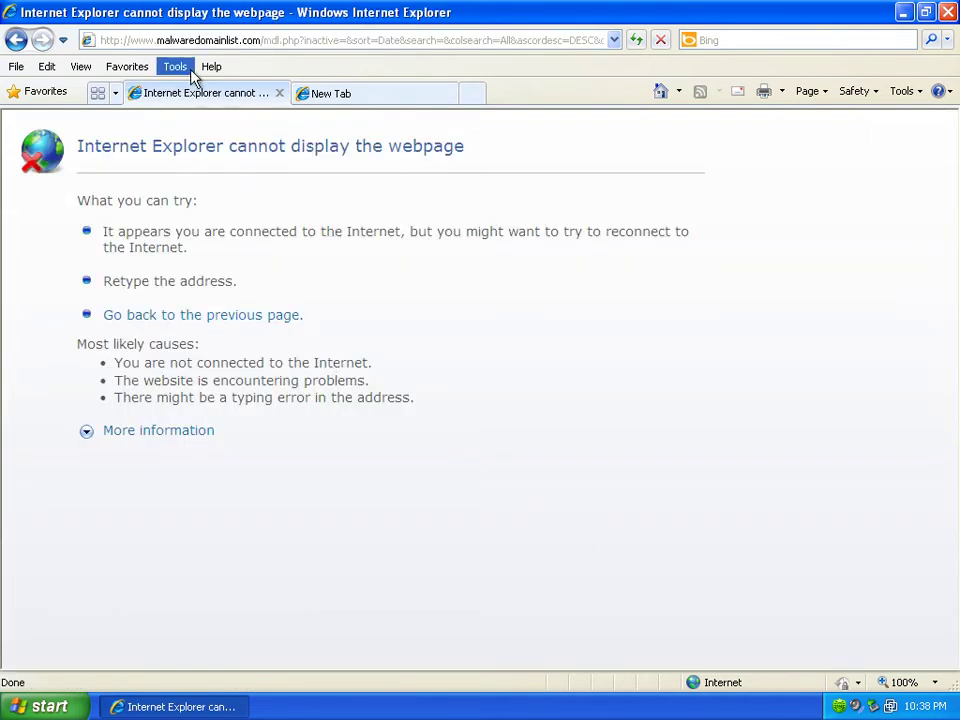
click(126, 67)
- Copy the samson.real-host.ru/sites/update.exe address and load it in a new tab
click(165, 216)
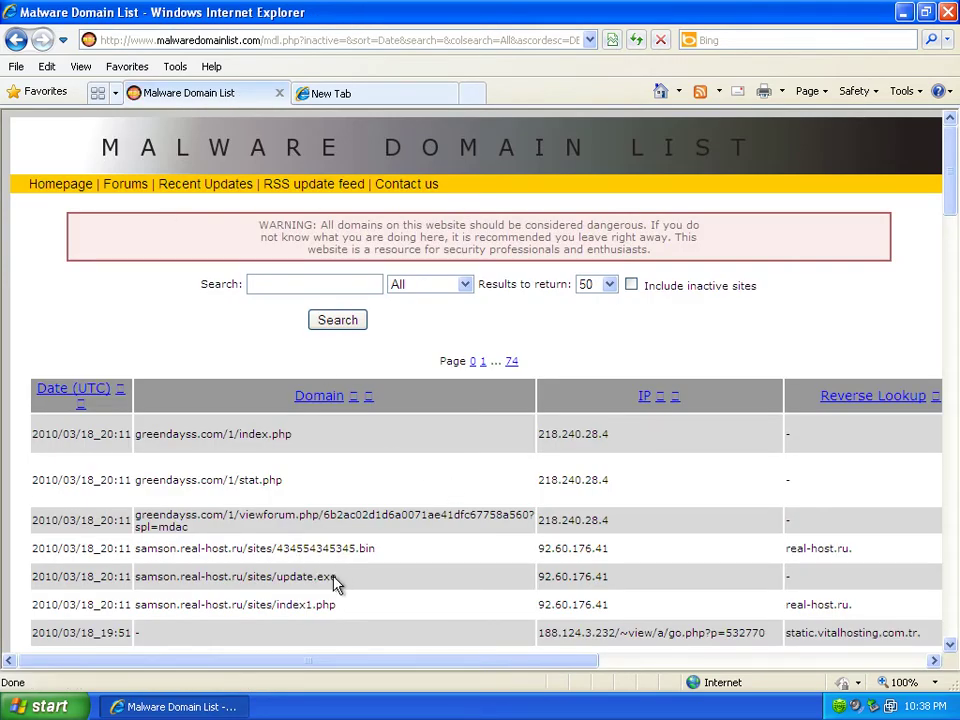
drag(340, 585, 133, 578)
right_click(176, 580)
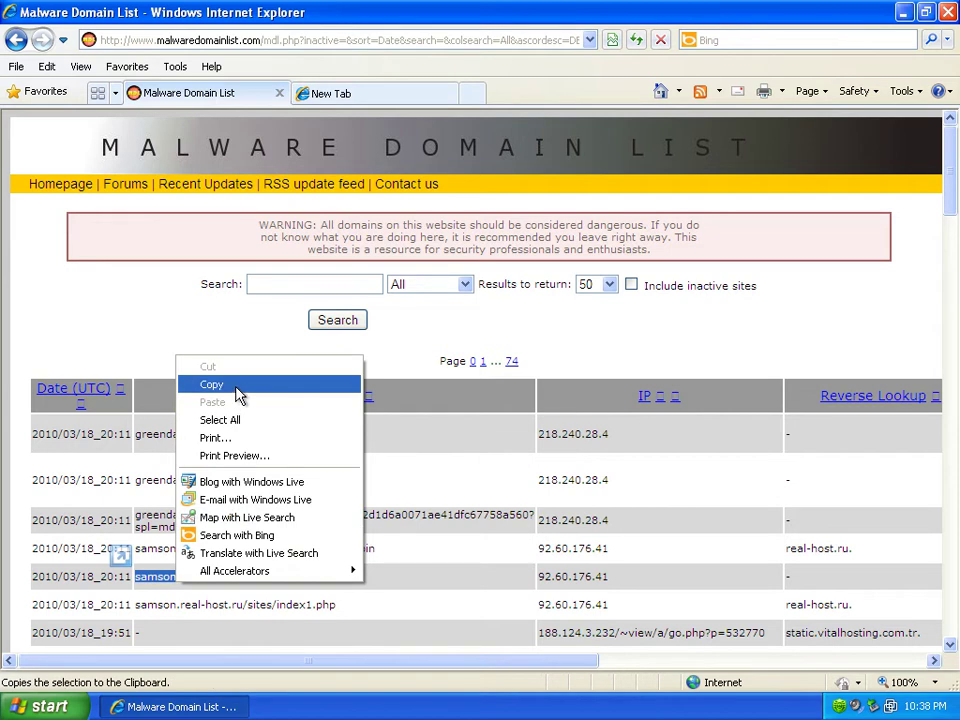
click(237, 386)
click(311, 96)
click(117, 39)
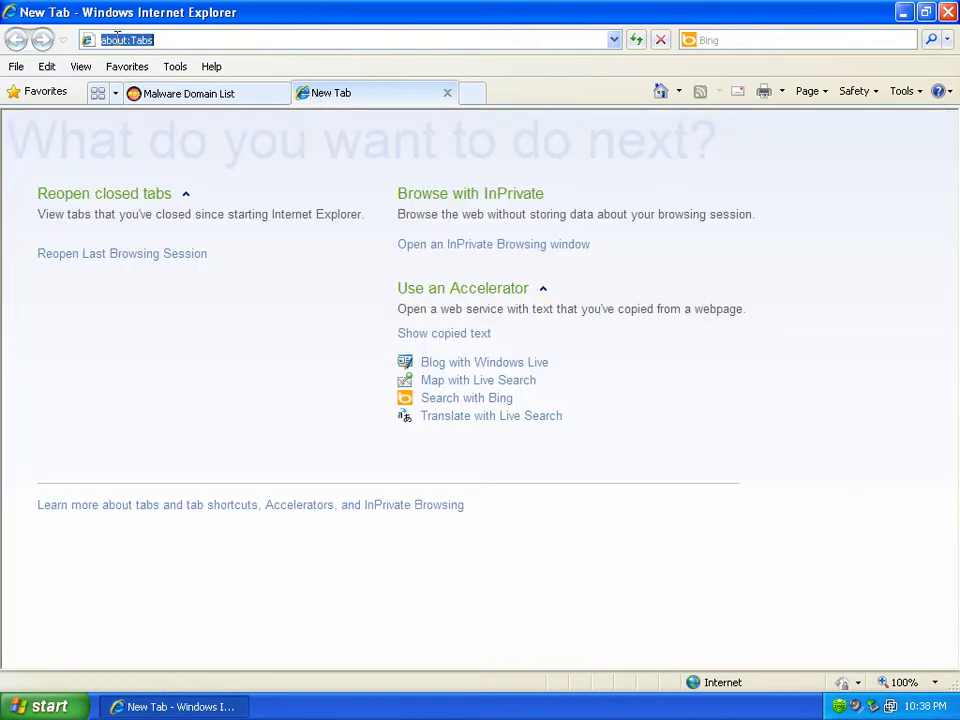
right_click(117, 37)
click(168, 103)
click(637, 42)
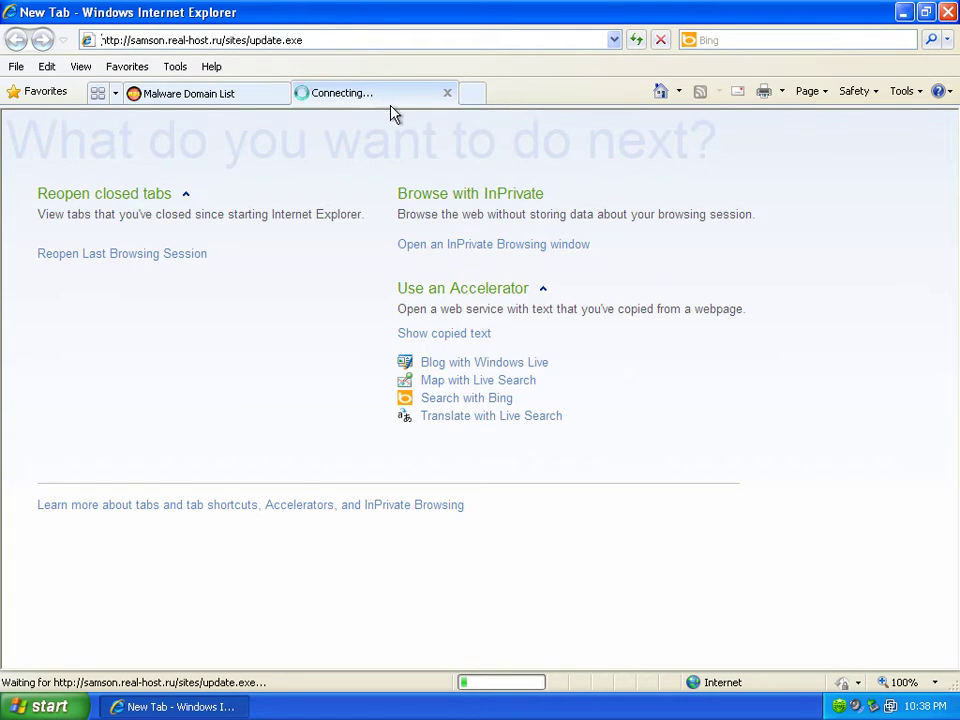
- Back on Malware Domain List, copy the abagnalefrankiezeus.net/bot.exe address
click(243, 97)
scroll(325, 545, down, 5)
scroll(360, 477, down, 2)
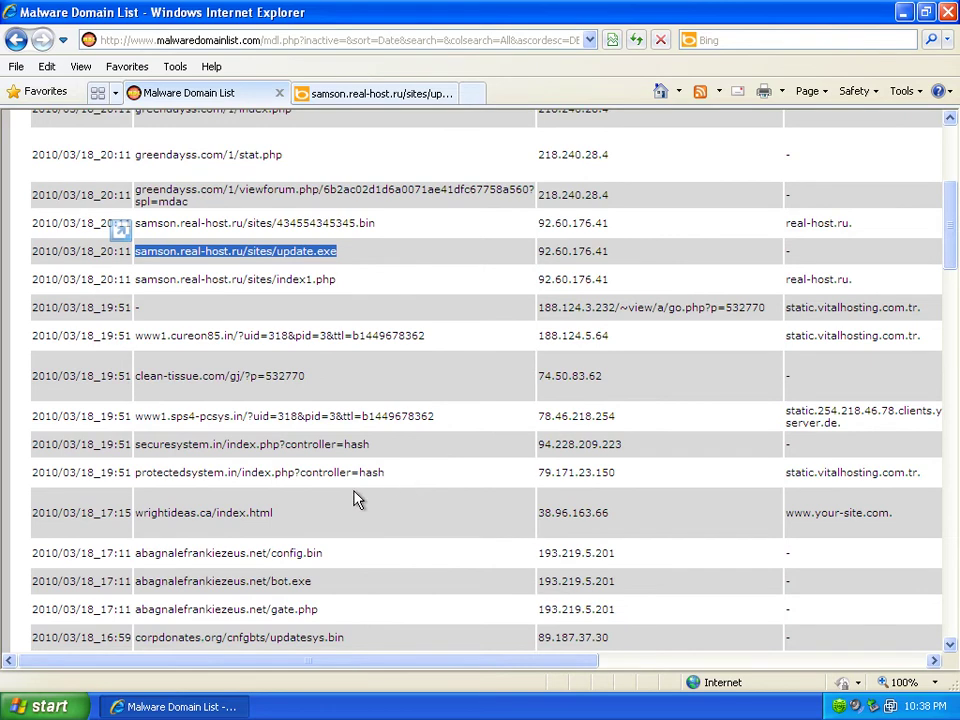
scroll(392, 497, down, 3)
drag(312, 423, 138, 420)
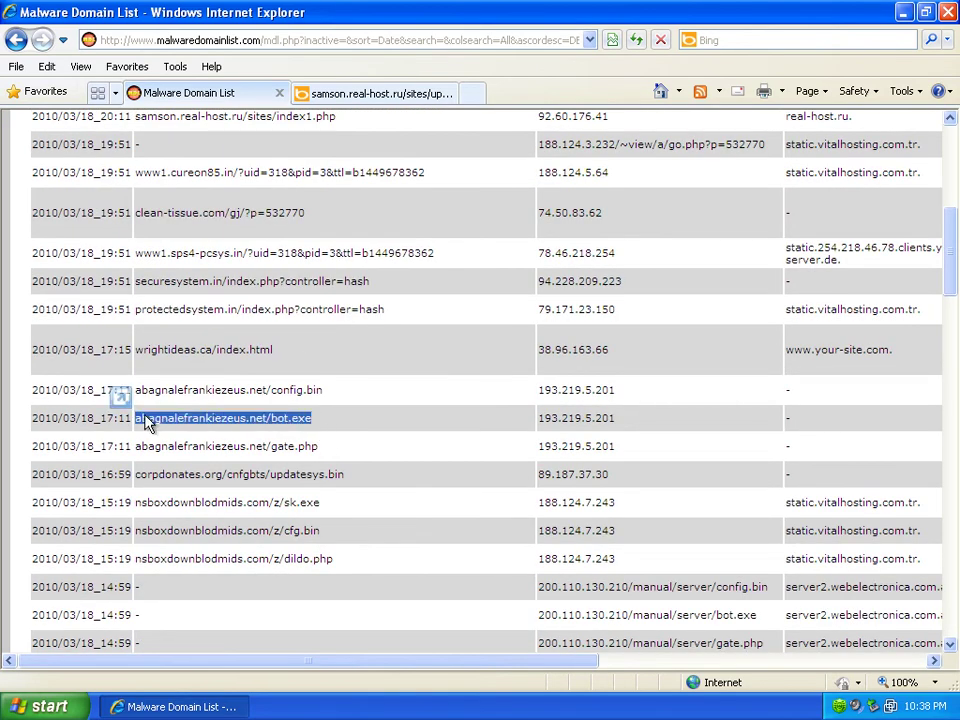
right_click(186, 426)
click(226, 446)
- Load the abagnalefrankiezeus.net/bot.exe address in the second tab
click(378, 93)
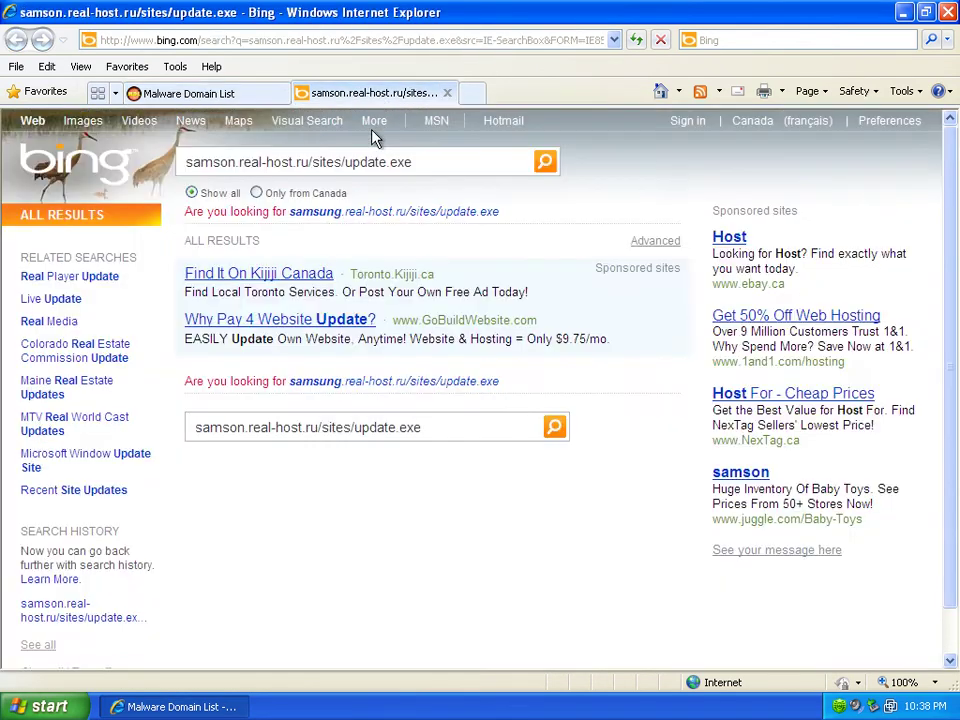
click(246, 42)
right_click(246, 42)
click(272, 103)
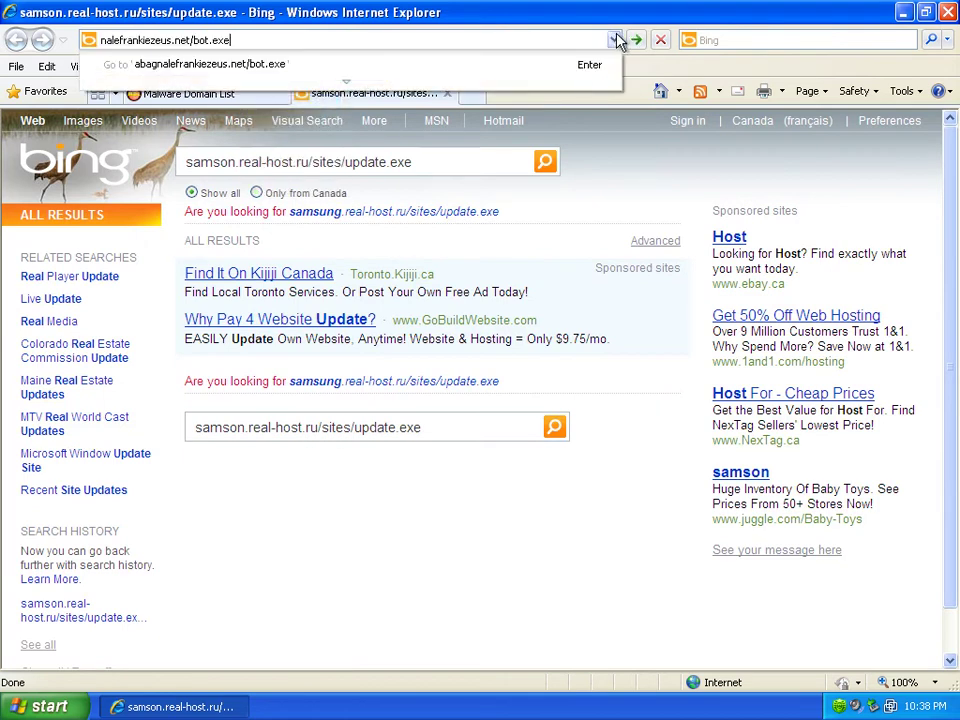
click(636, 40)
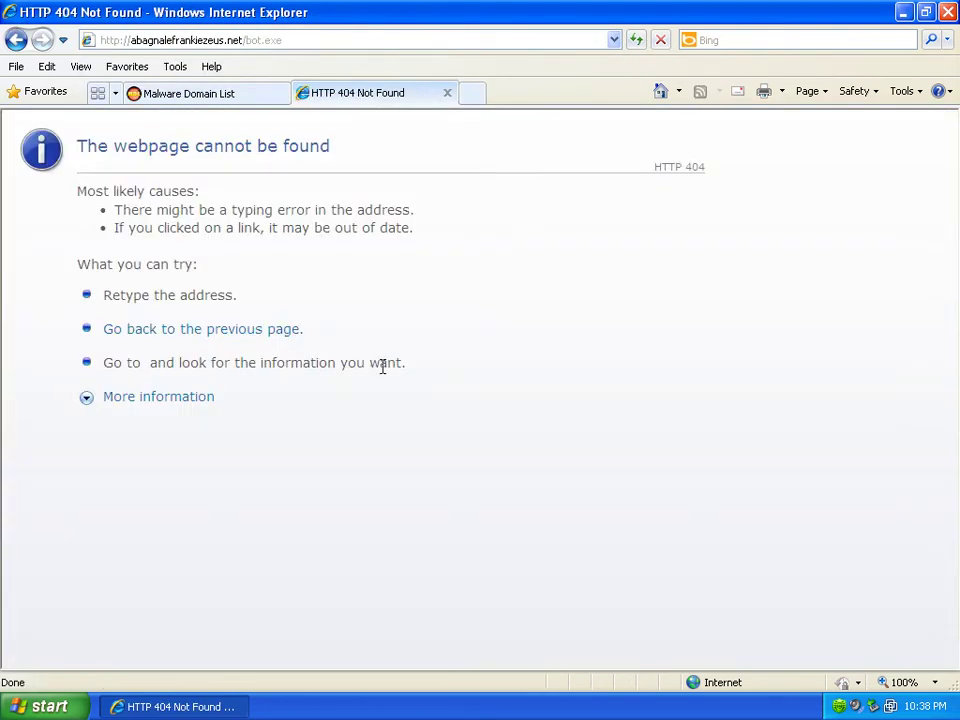
- Copy the nsboxdownblodmids.com/z/sk.exe address and load it in the second tab
click(255, 97)
scroll(338, 400, down, 3)
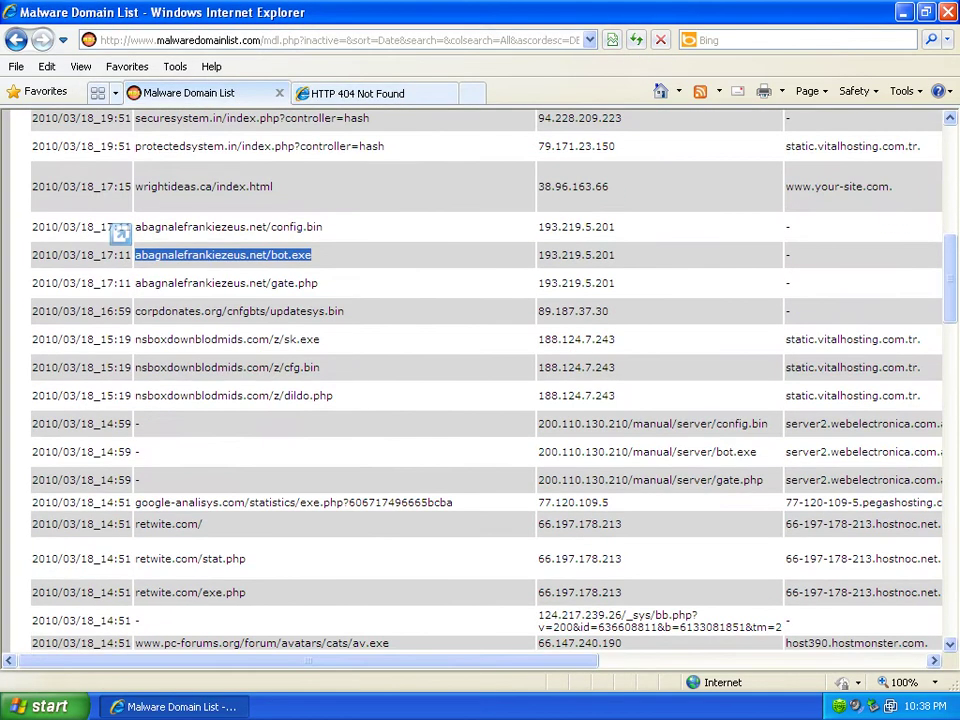
drag(338, 345, 136, 341)
right_click(195, 343)
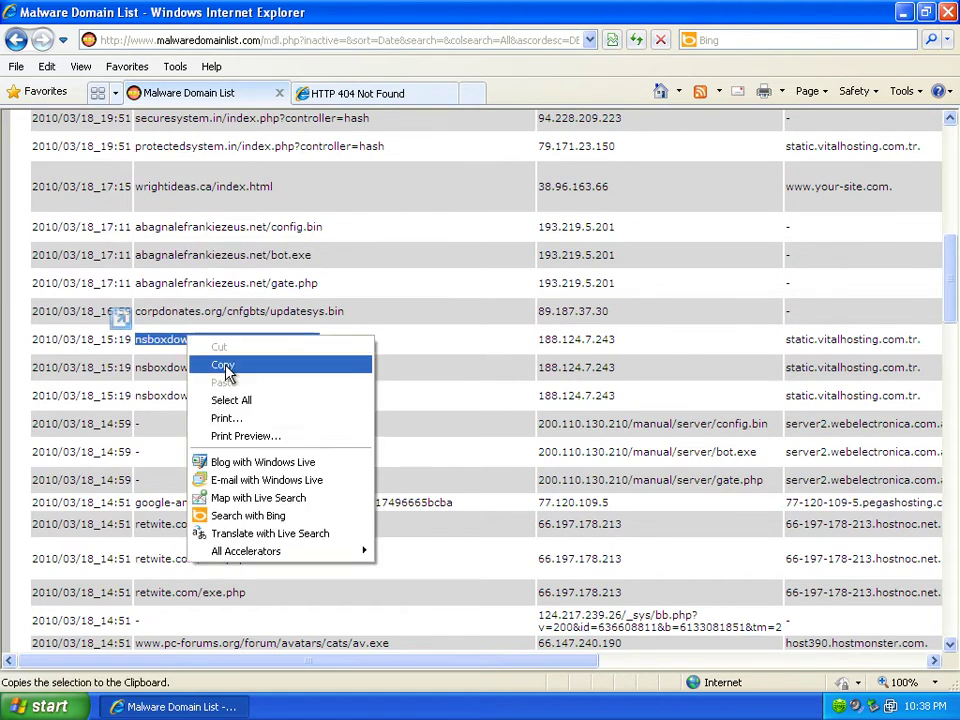
click(230, 365)
click(355, 93)
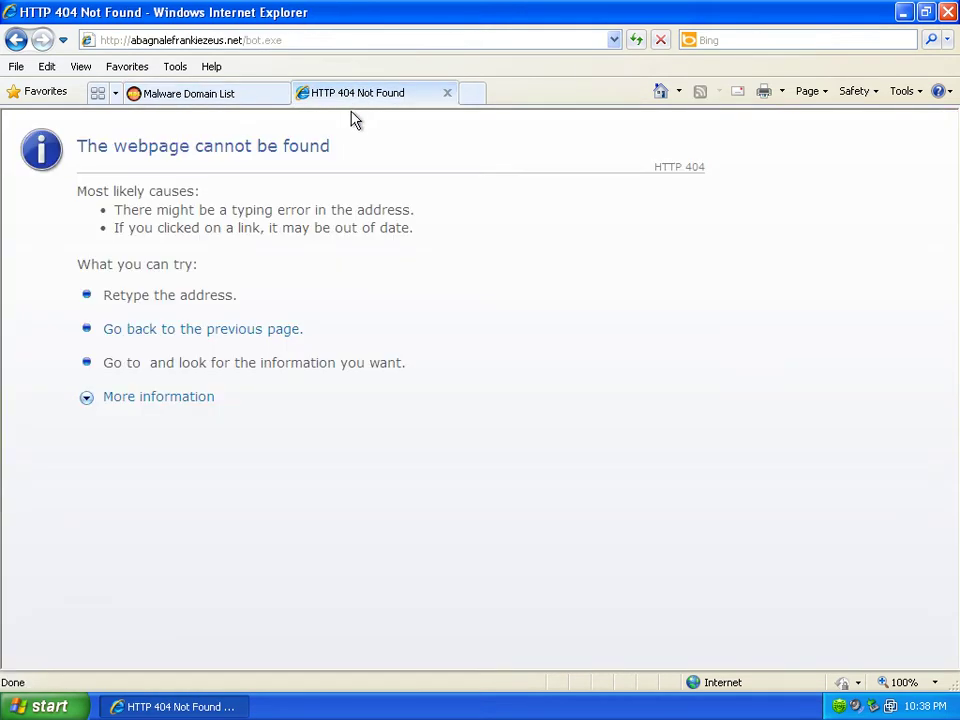
click(270, 40)
right_click(253, 38)
click(285, 101)
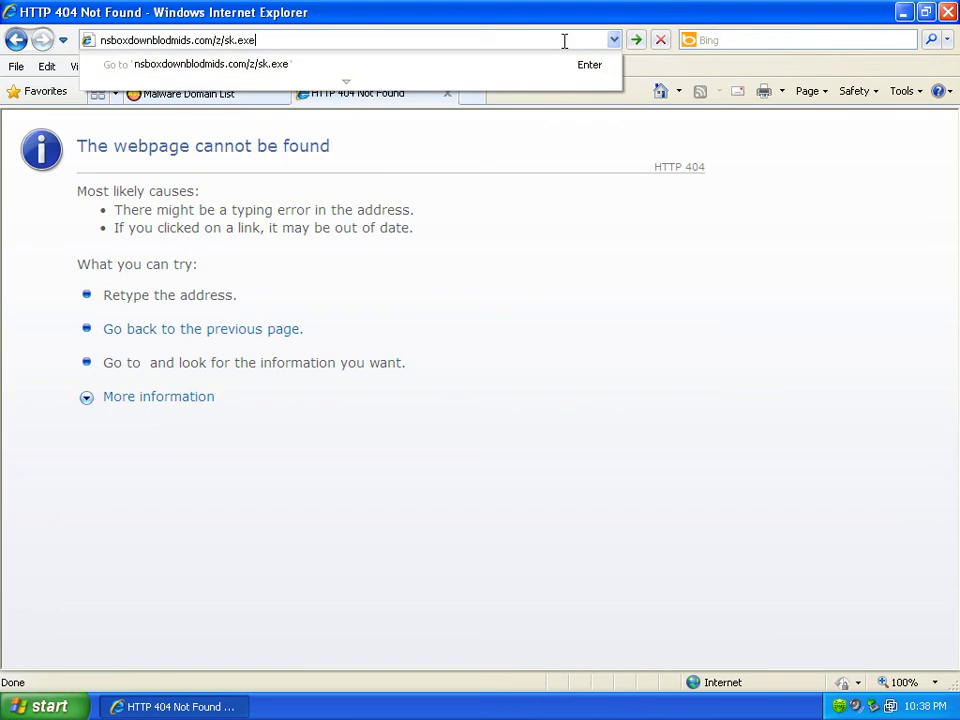
click(637, 41)
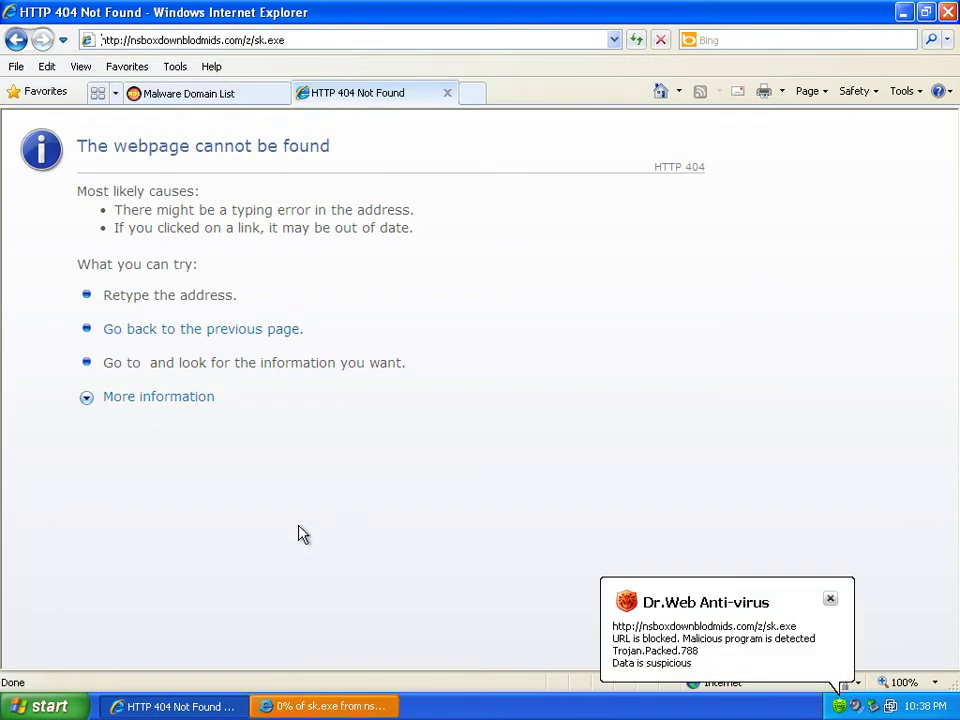
- Run the downloaded sk.exe despite the unknown-publisher warning and dismiss its error
click(345, 708)
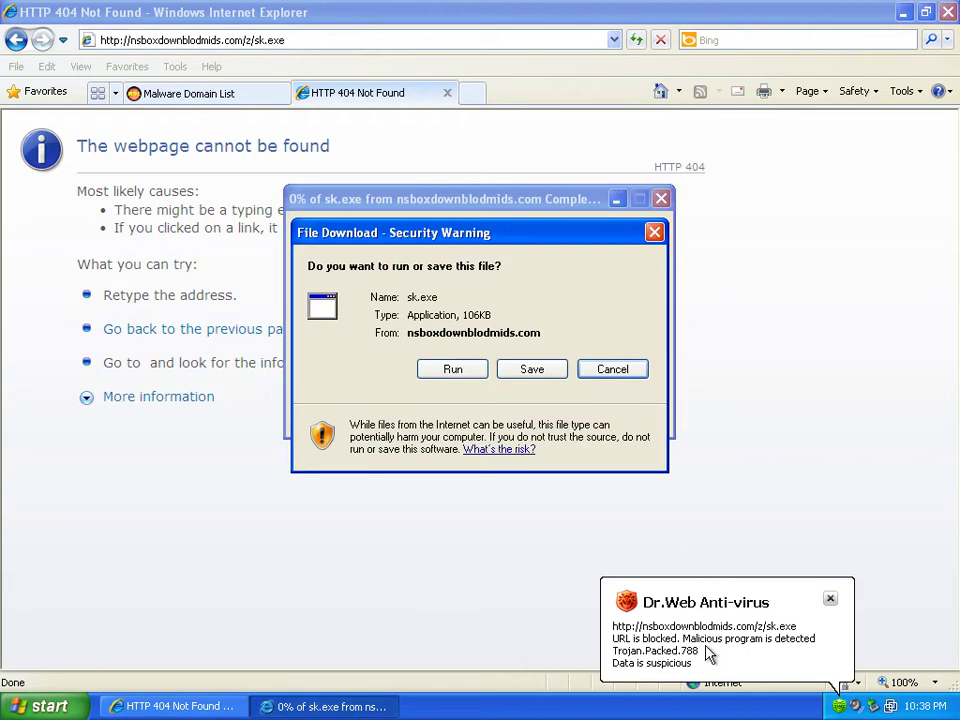
click(452, 371)
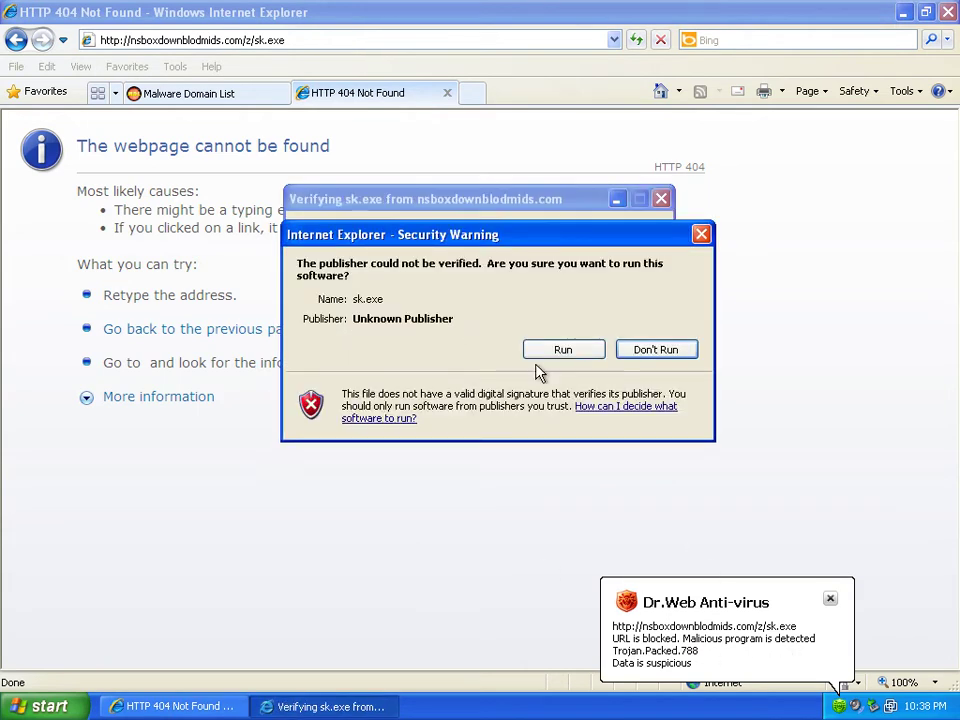
click(561, 347)
click(481, 409)
click(200, 93)
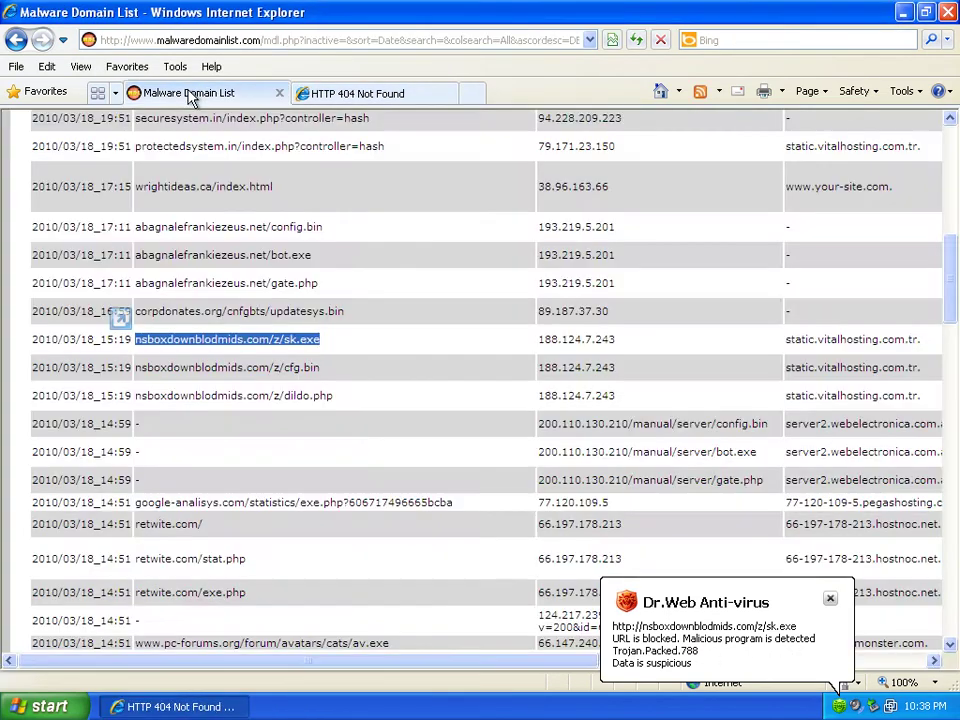
scroll(300, 410, down, 1)
scroll(270, 476, down, 2)
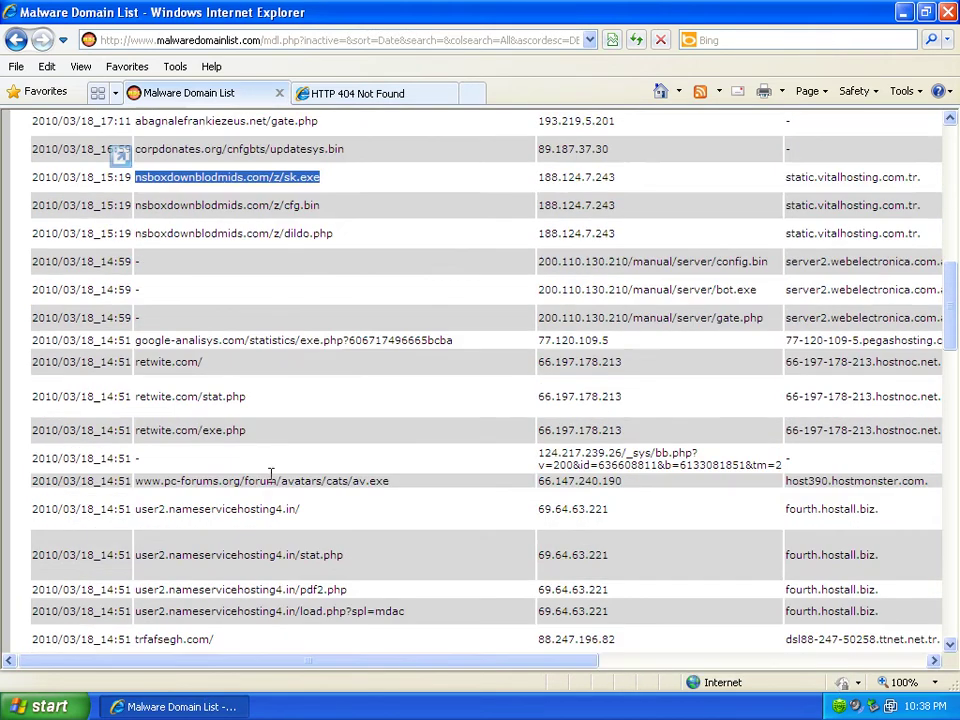
drag(415, 485, 152, 487)
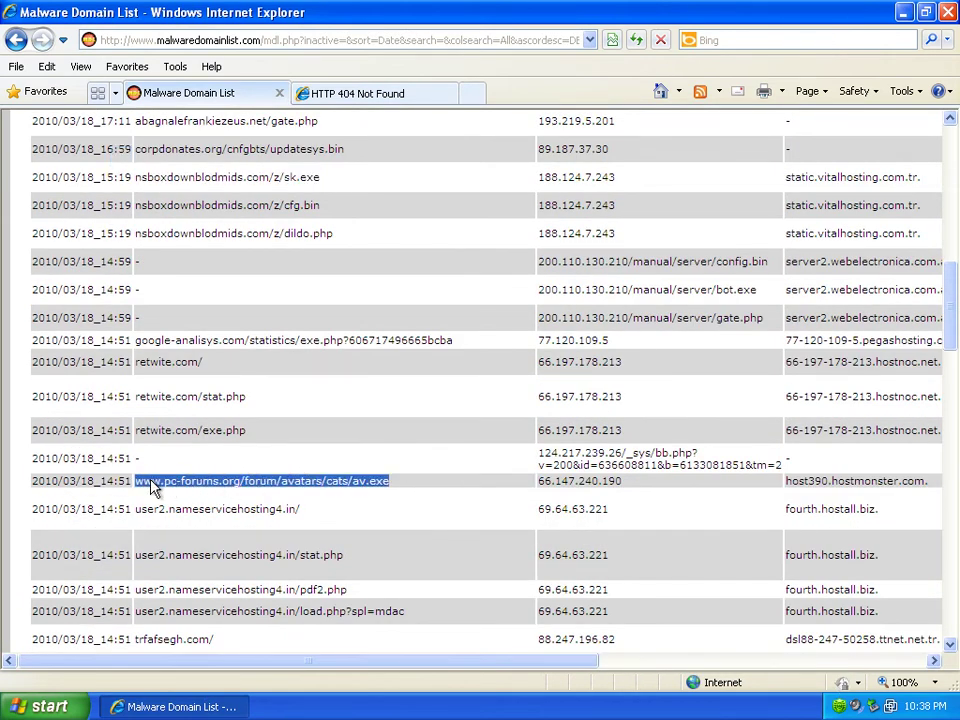
right_click(168, 487)
click(222, 510)
click(356, 93)
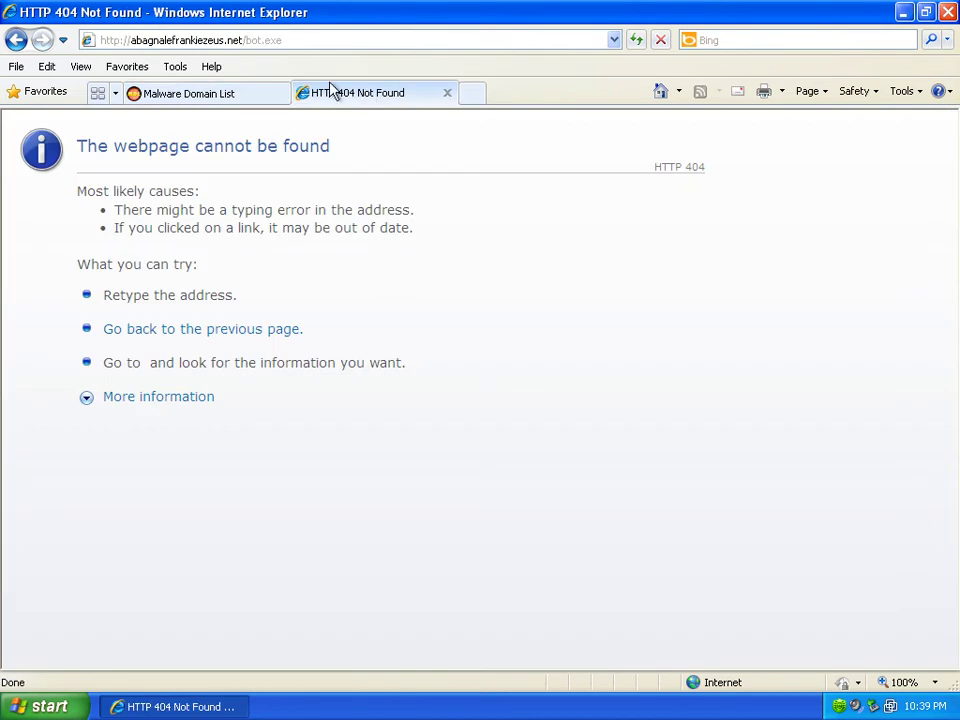
click(245, 40)
right_click(245, 40)
click(268, 107)
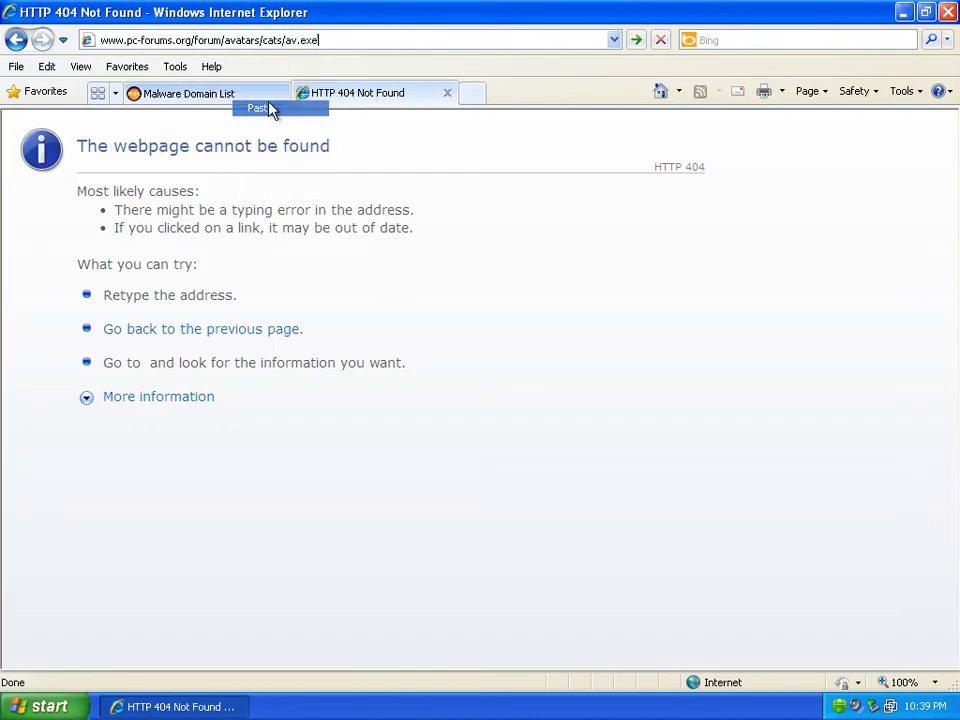
click(636, 42)
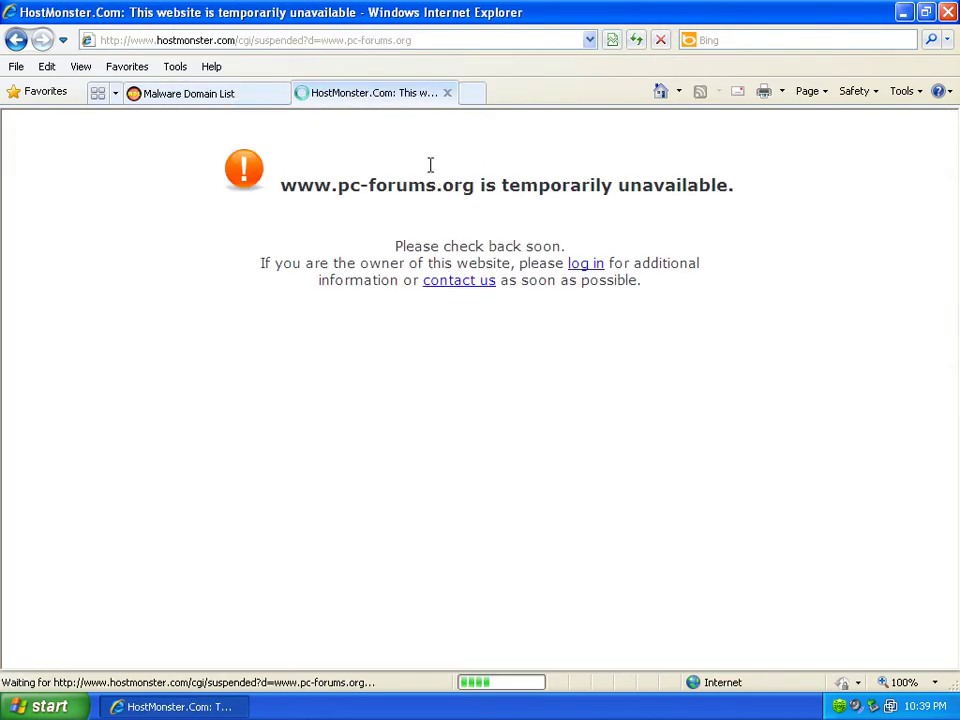
- Copy the pedrodepako.biz/forum/user/setup.exe address and load it in the second tab
click(204, 94)
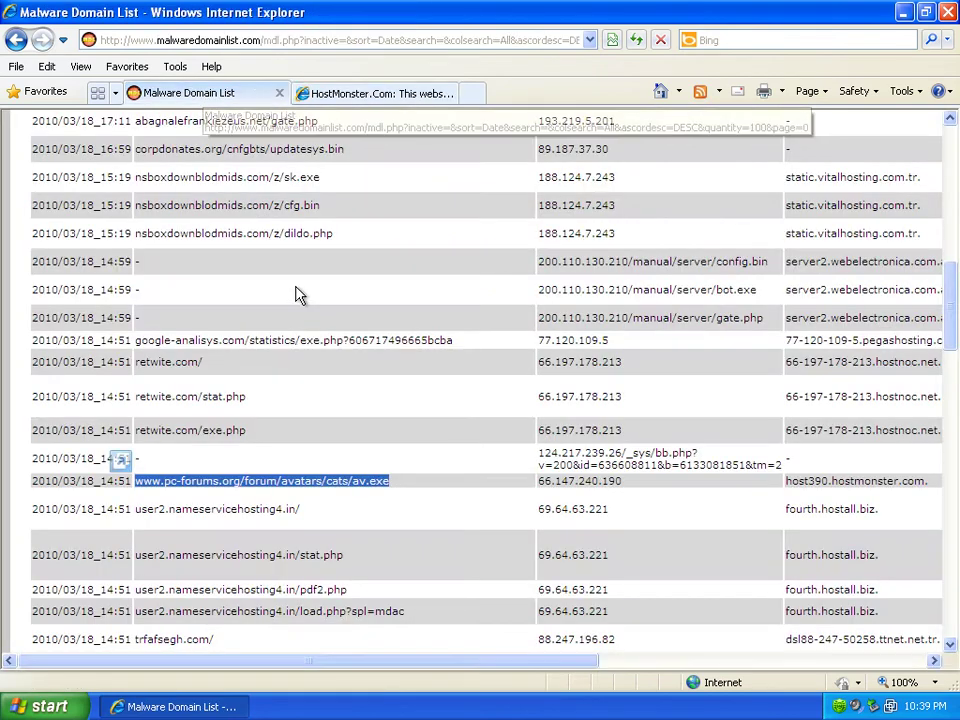
scroll(330, 400, down, 1)
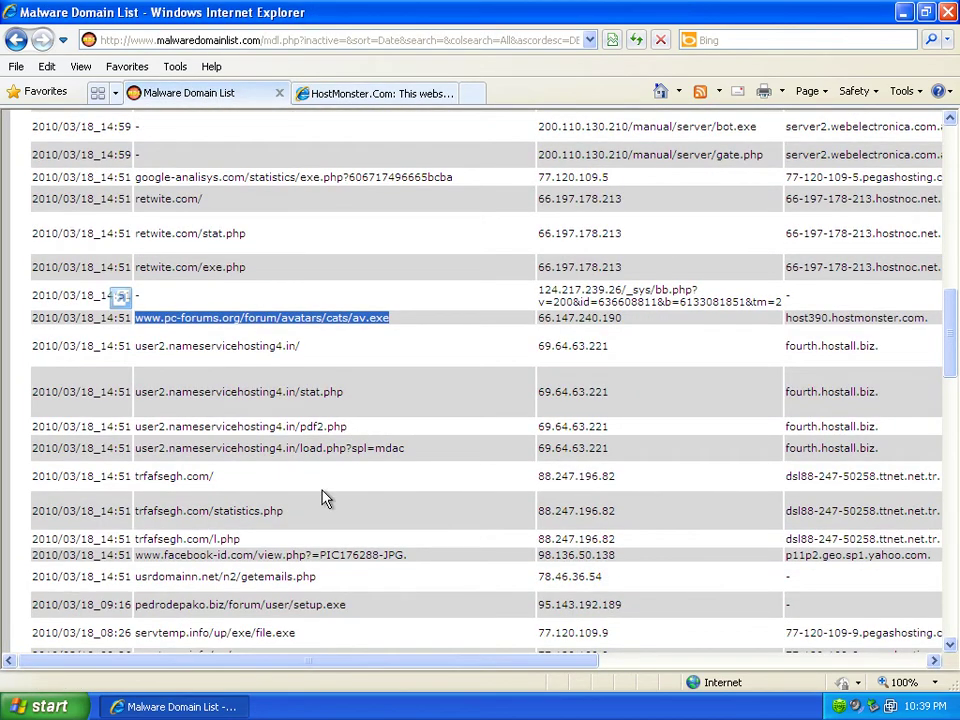
scroll(305, 529, down, 2)
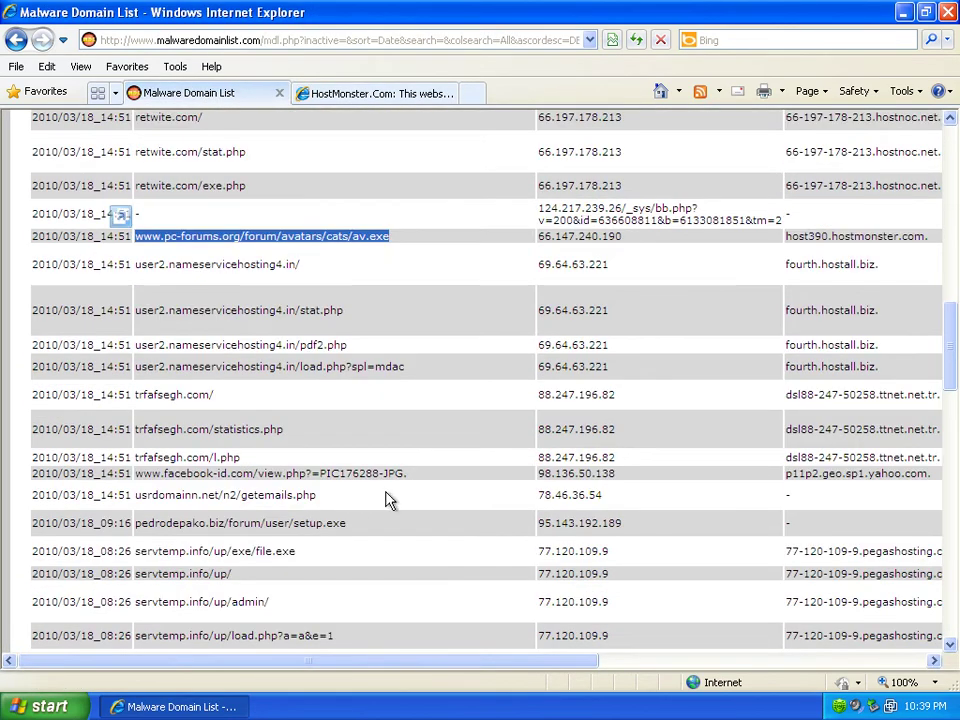
scroll(390, 500, down, 2)
drag(357, 441, 140, 442)
right_click(212, 445)
click(244, 469)
click(360, 94)
click(253, 42)
right_click(253, 44)
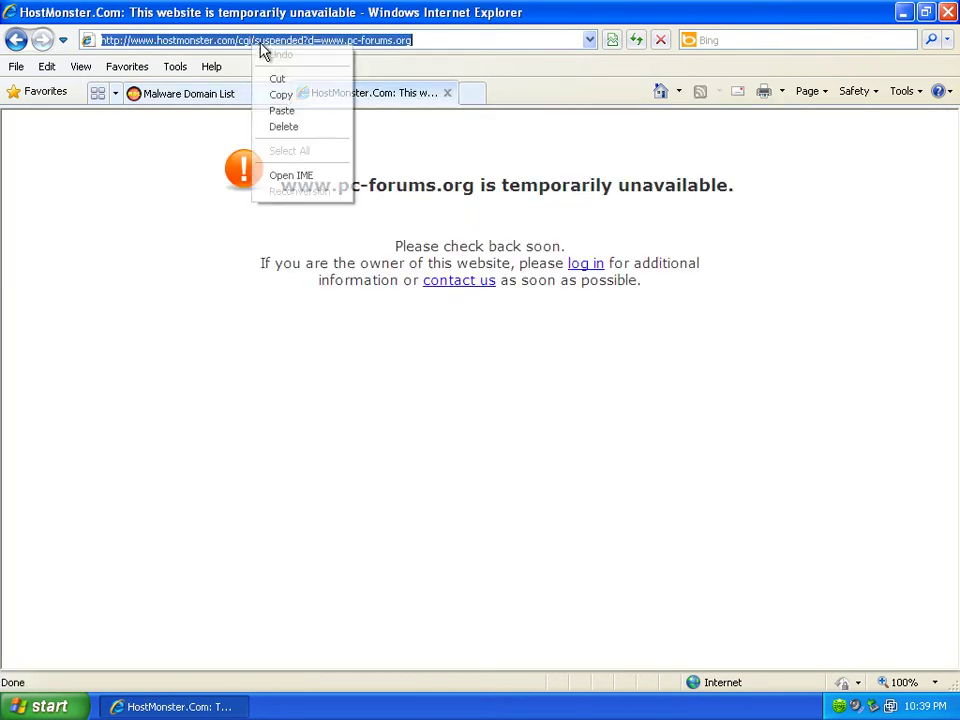
click(290, 111)
click(637, 41)
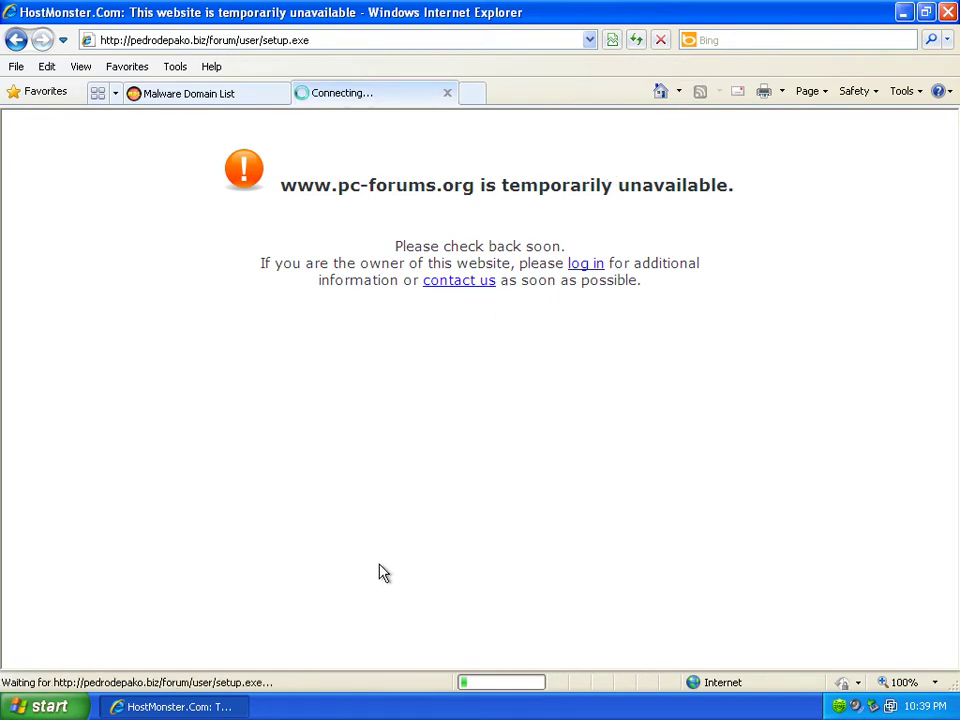
- Copy the servtemp.info/up/exe/file.exe address and load it in a new tab
click(197, 99)
drag(307, 477, 135, 470)
right_click(197, 480)
click(214, 497)
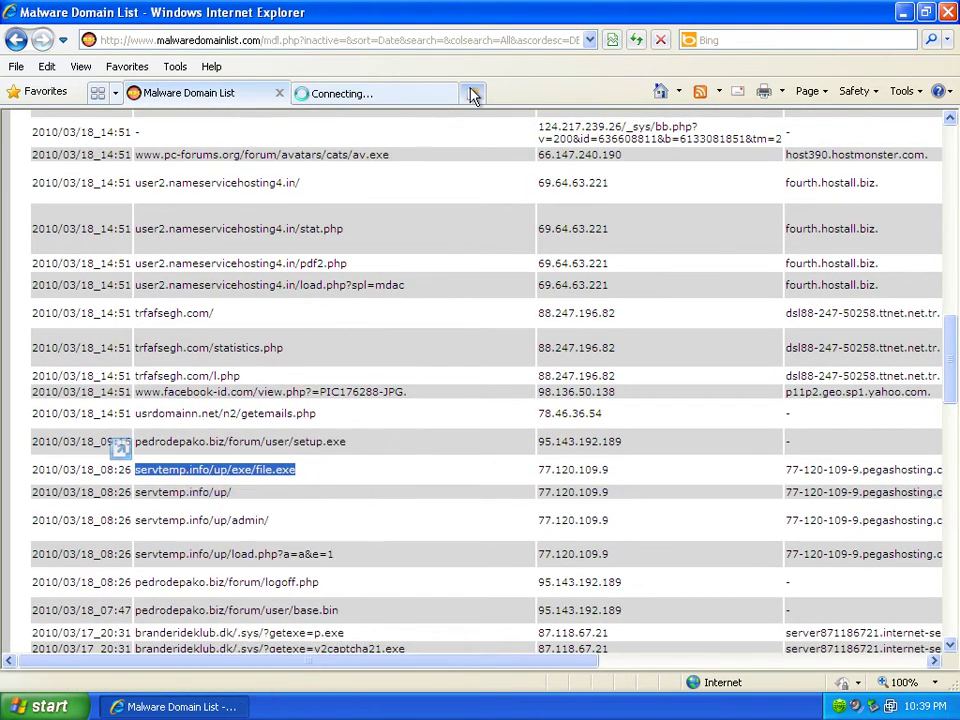
click(318, 42)
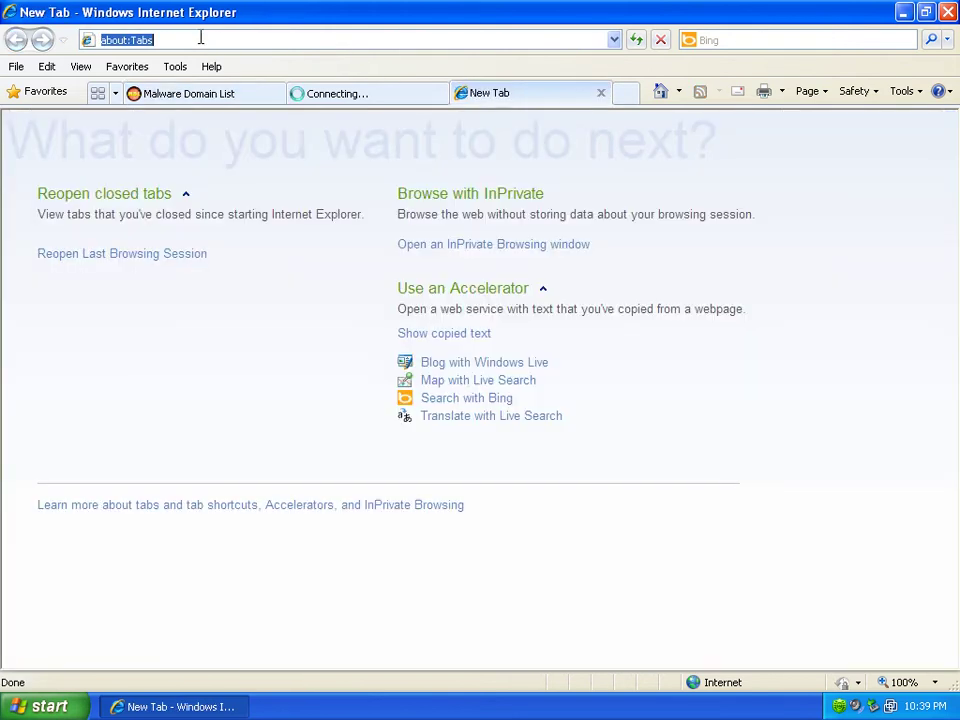
right_click(143, 39)
click(178, 103)
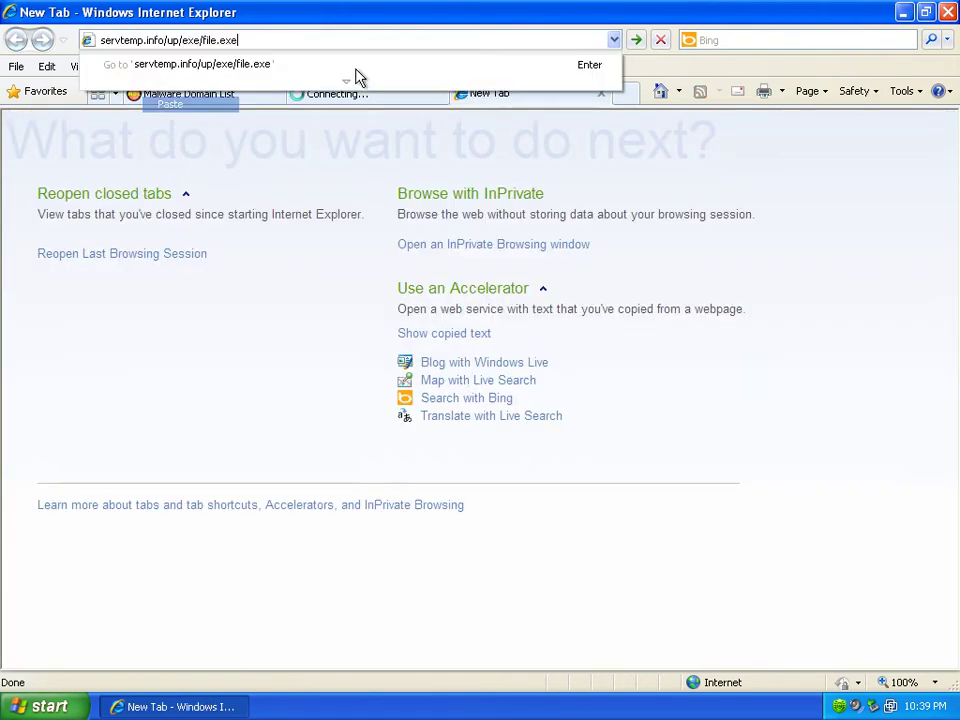
click(636, 41)
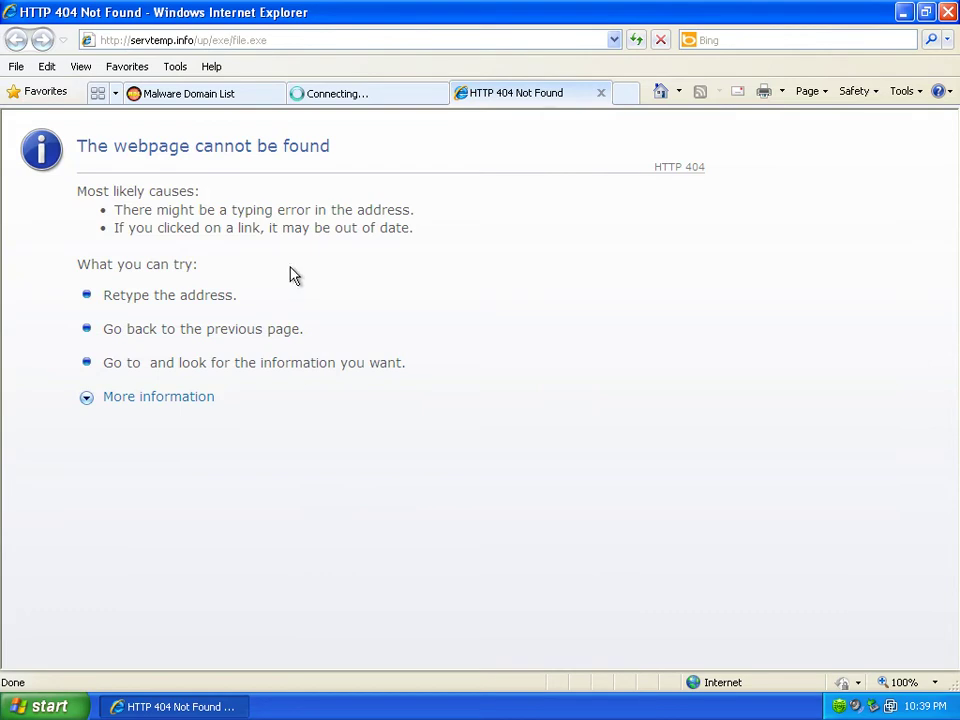
- Copy the branderideklub.dk p.exe link and load it in the second tab
click(236, 94)
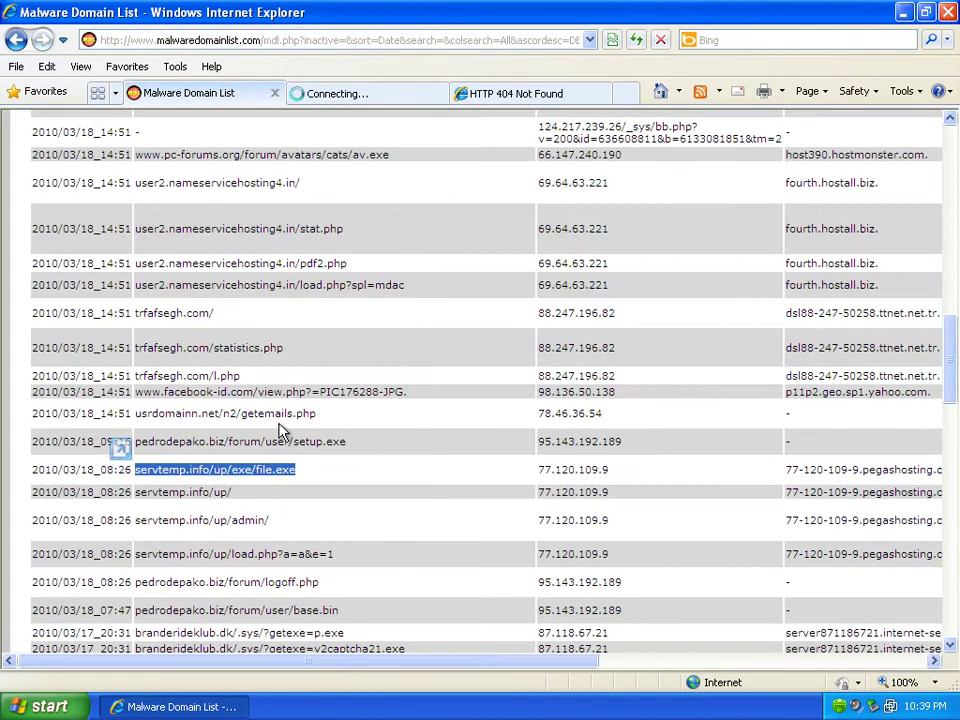
scroll(358, 583, down, 3)
drag(350, 470, 171, 474)
right_click(167, 476)
click(229, 512)
drag(120, 448, 370, 93)
click(364, 93)
click(267, 40)
right_click(267, 40)
click(290, 101)
click(636, 40)
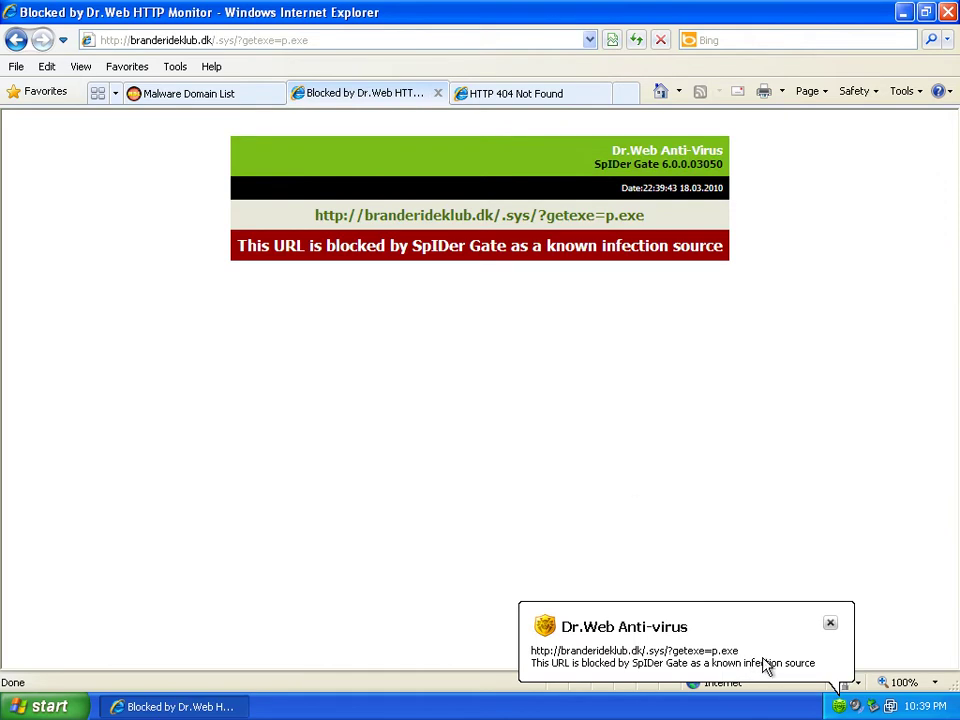
- Load the v2captcha21.exe link from the Malware Domain List so Dr.Web blocks it
click(194, 93)
drag(412, 491, 135, 490)
right_click(186, 495)
click(230, 519)
click(312, 93)
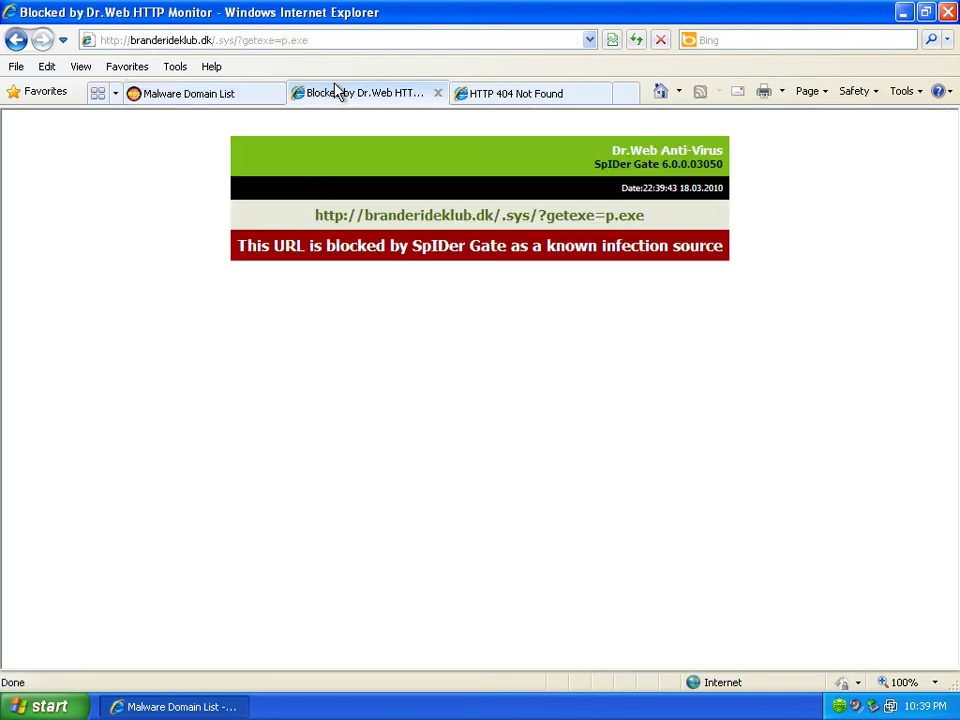
click(217, 40)
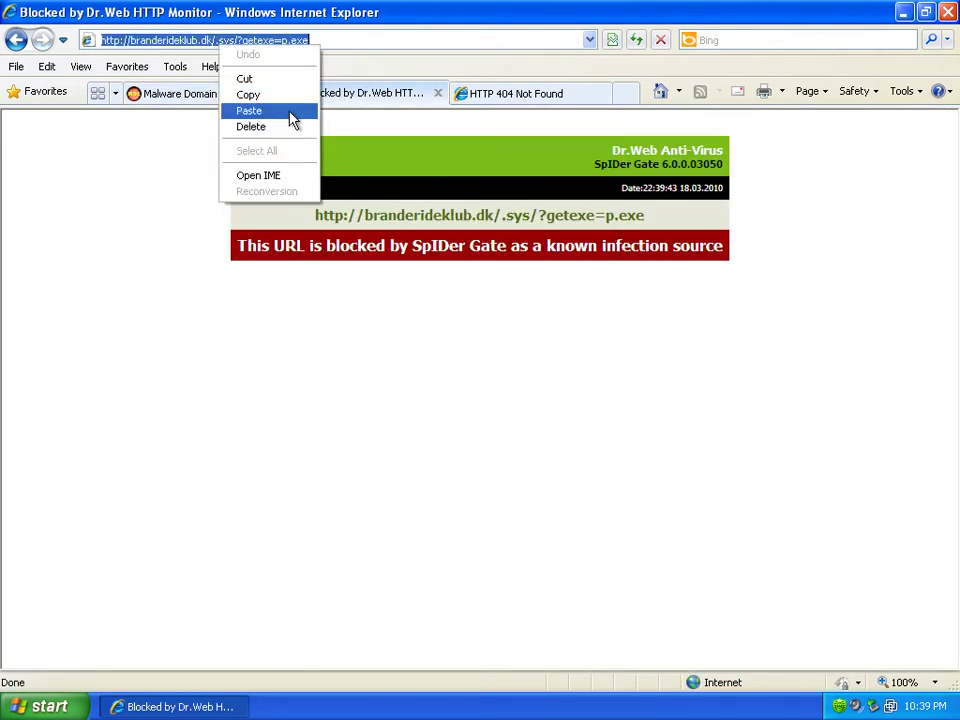
click(293, 111)
click(637, 41)
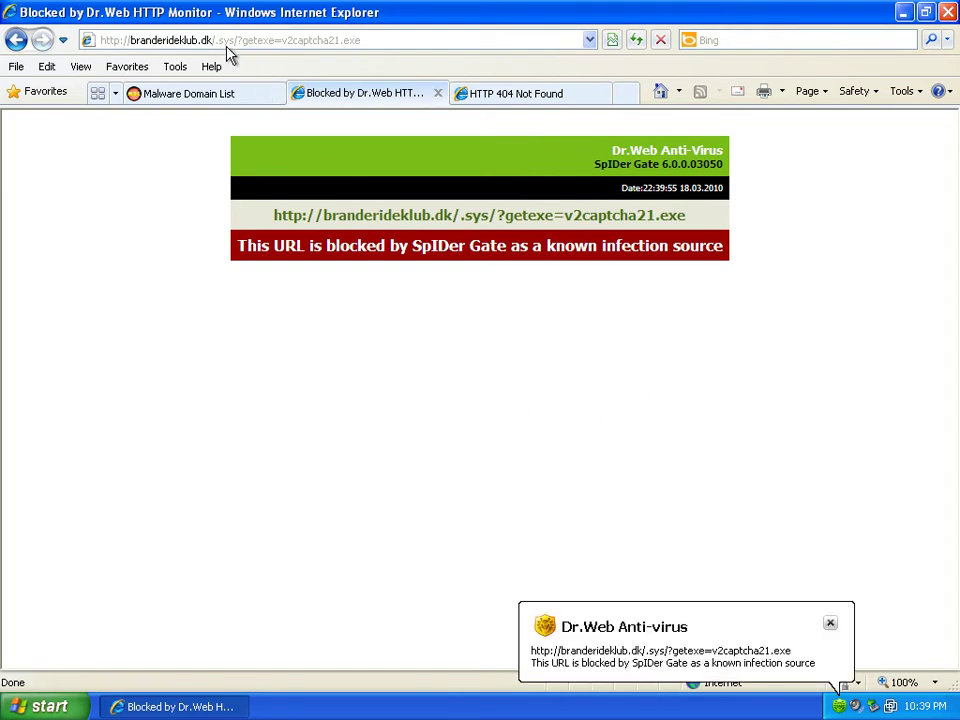
- Load the go.exe malware link from the list so Dr.Web blocks it
click(219, 93)
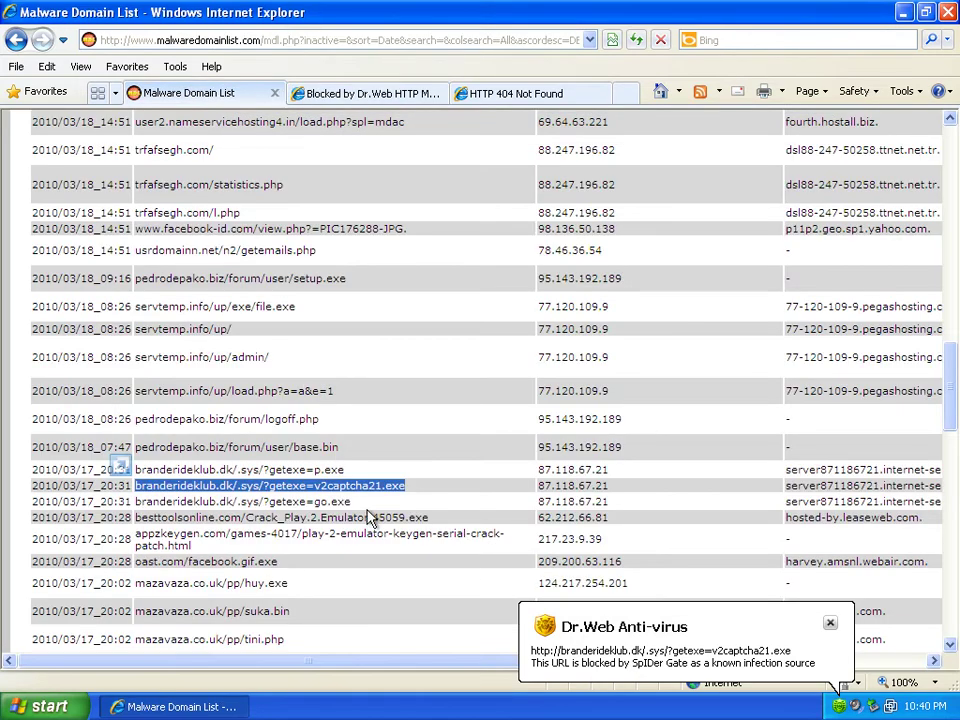
triple_click(200, 501)
right_click(185, 501)
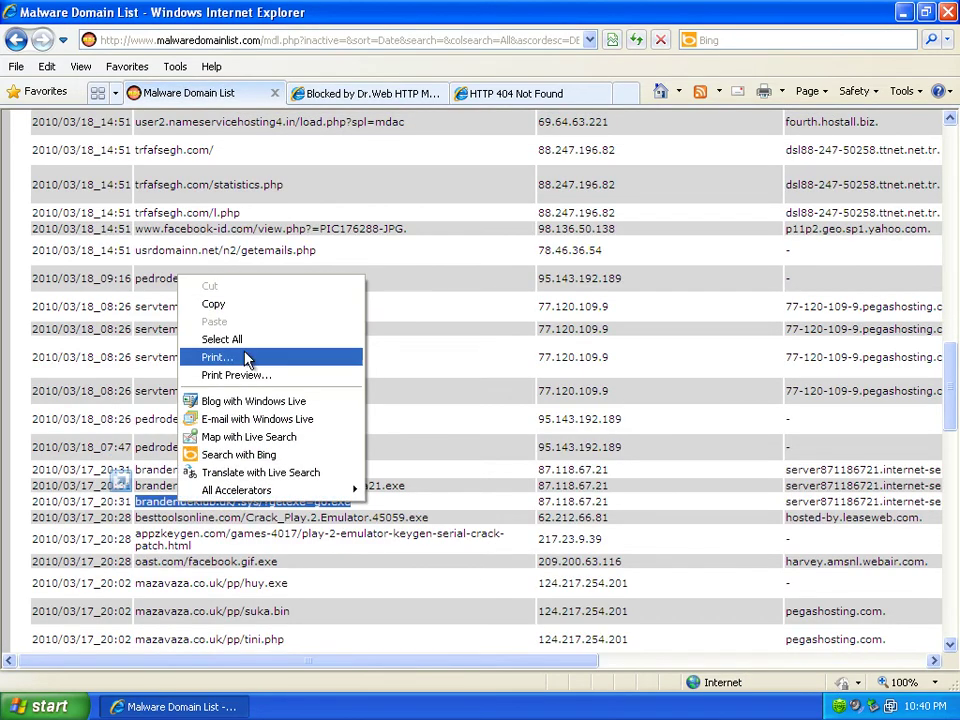
click(246, 304)
click(356, 98)
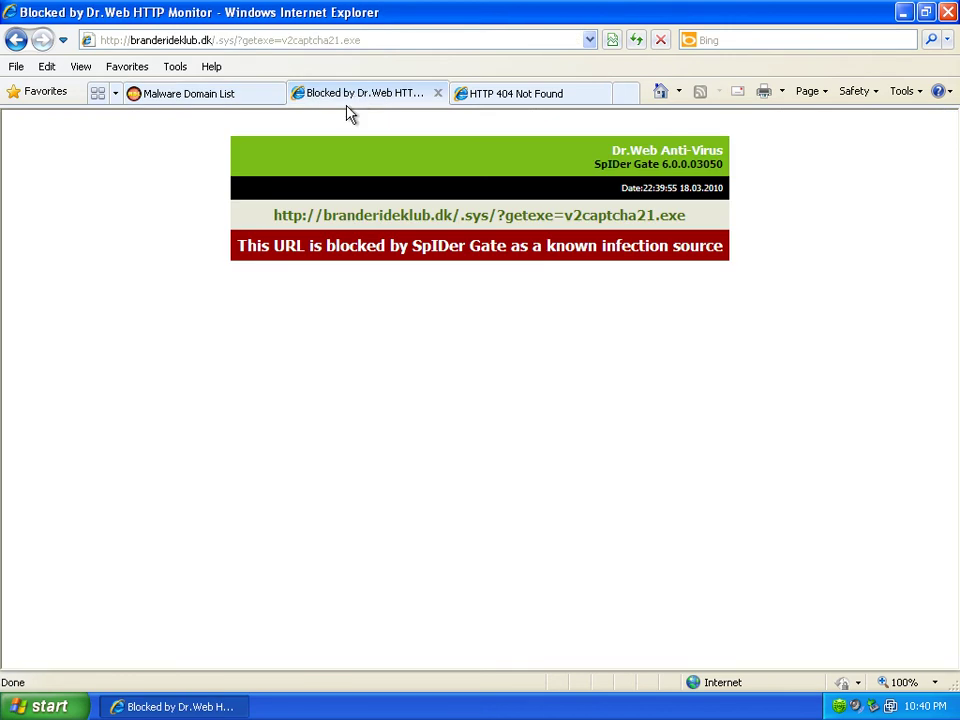
click(268, 42)
right_click(266, 42)
click(316, 106)
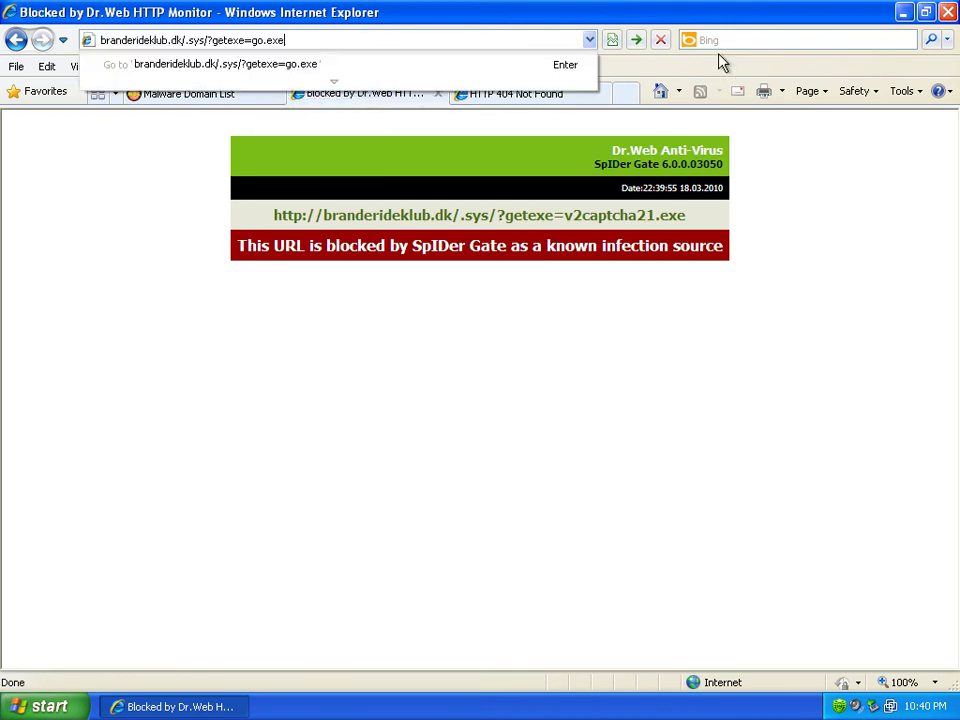
click(636, 40)
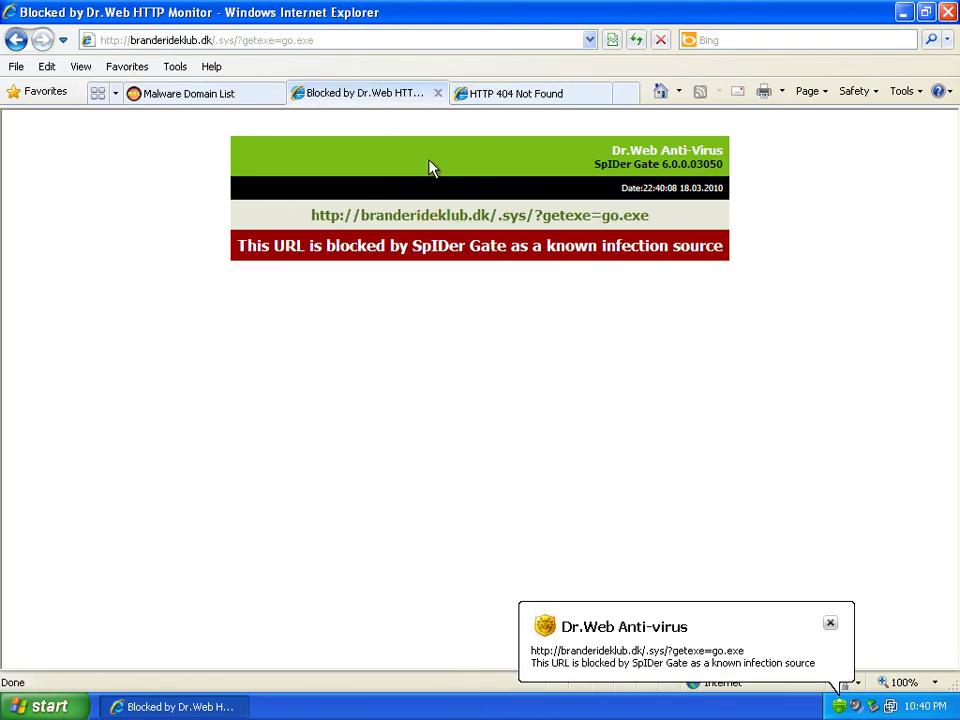
- Load oast.com/facebook.gif.exe, which Dr.Web blocks as Trojan.Packed.19765
click(257, 93)
mouse_move(430, 518)
mouse_down()
mouse_move(137, 518)
mouse_move(433, 525)
mouse_up()
drag(278, 561, 135, 561)
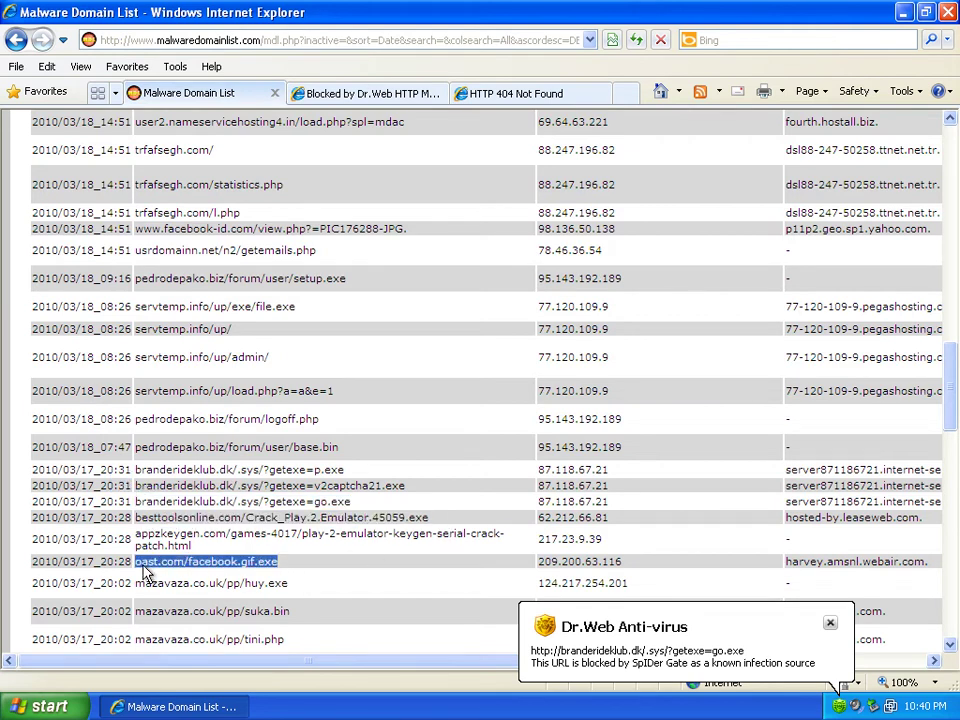
right_click(176, 562)
click(246, 367)
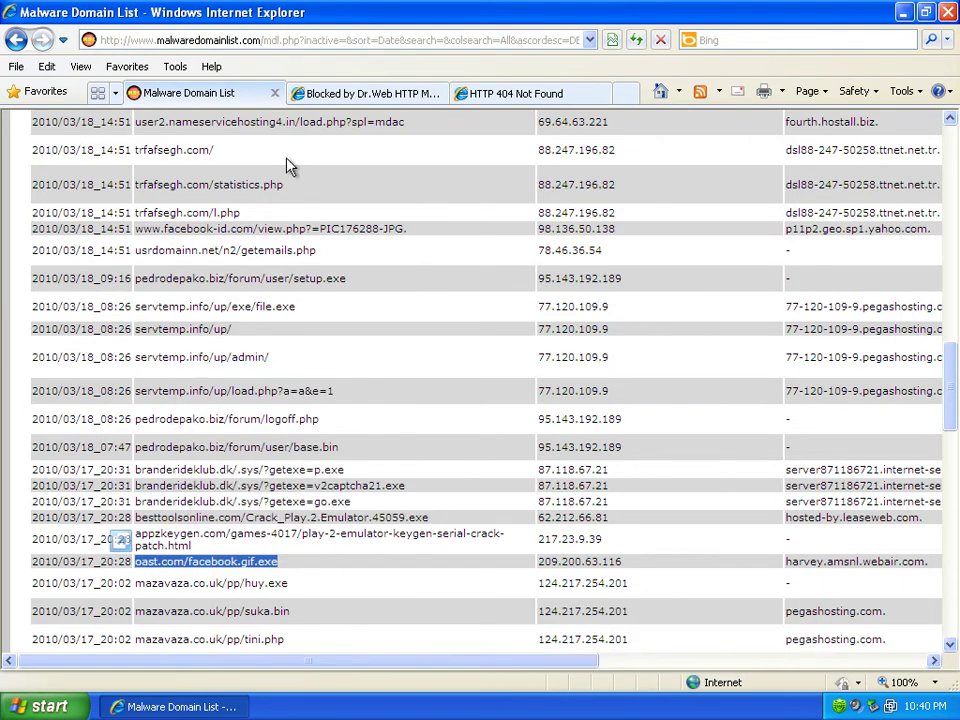
click(332, 95)
click(216, 45)
right_click(216, 45)
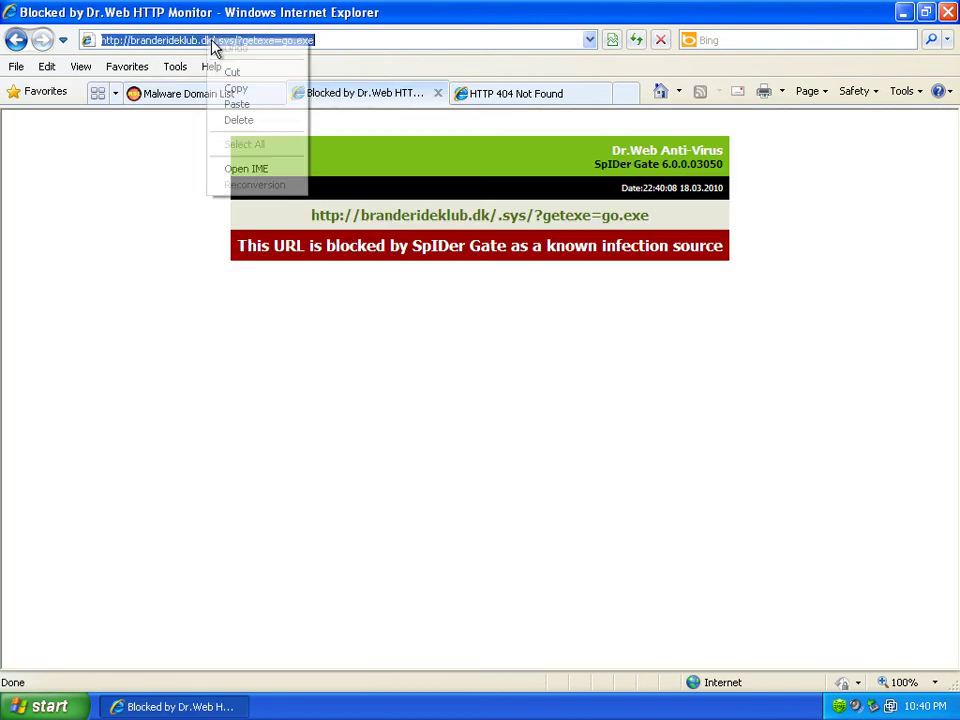
click(255, 104)
click(636, 44)
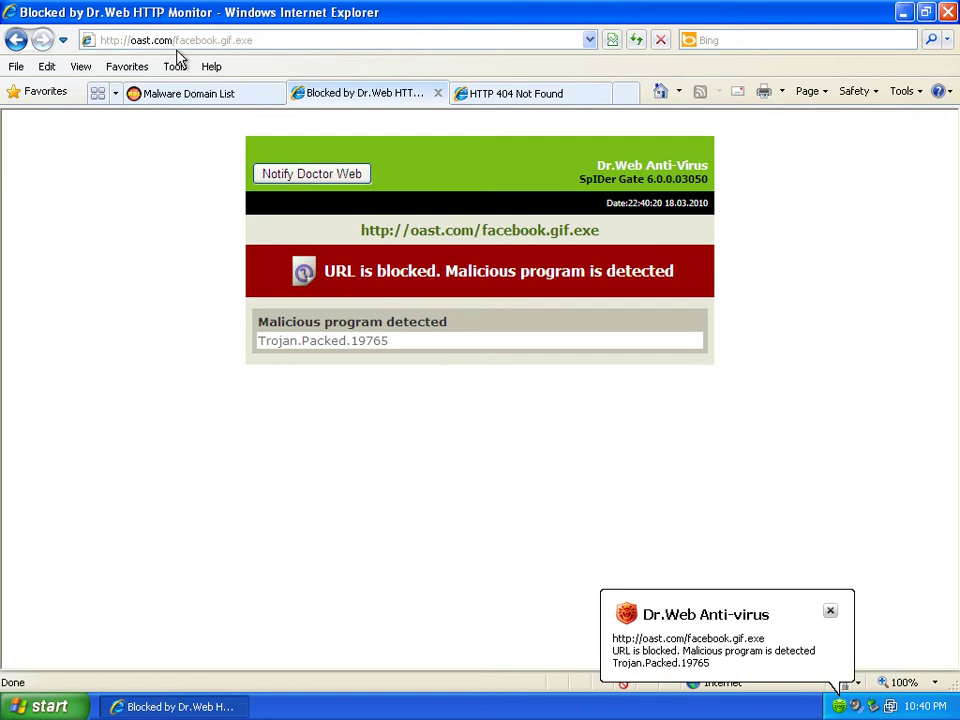
- Try the mazavaza.co.uk/pp/huy.exe link, which cannot be displayed
click(140, 93)
scroll(300, 430, down, 3)
triple_click(294, 430)
right_click(187, 435)
click(223, 454)
click(368, 94)
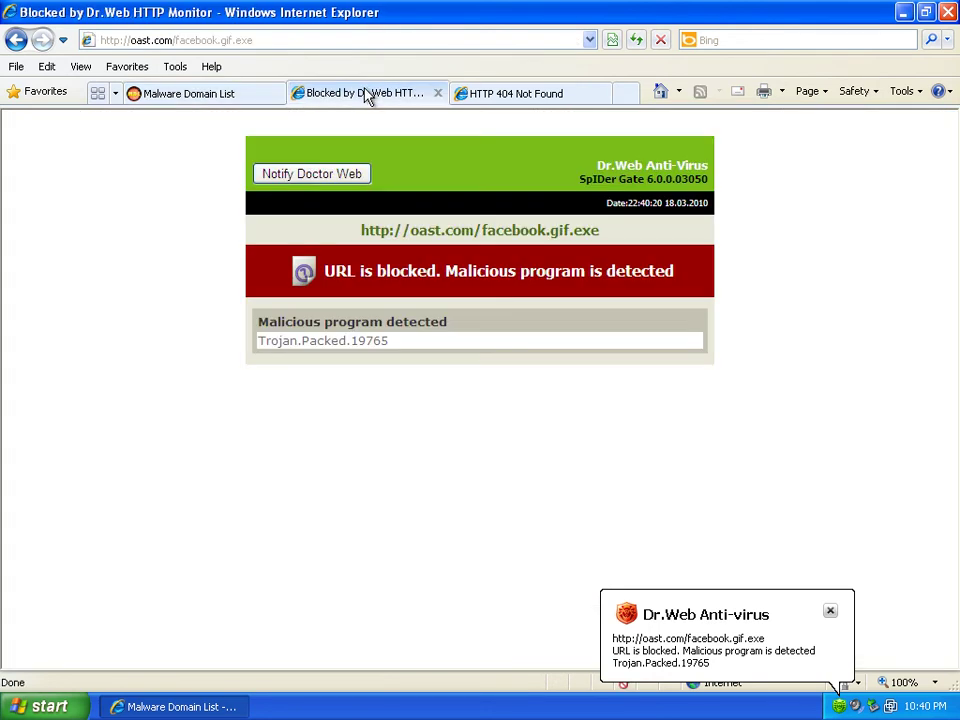
click(266, 43)
right_click(229, 43)
click(262, 100)
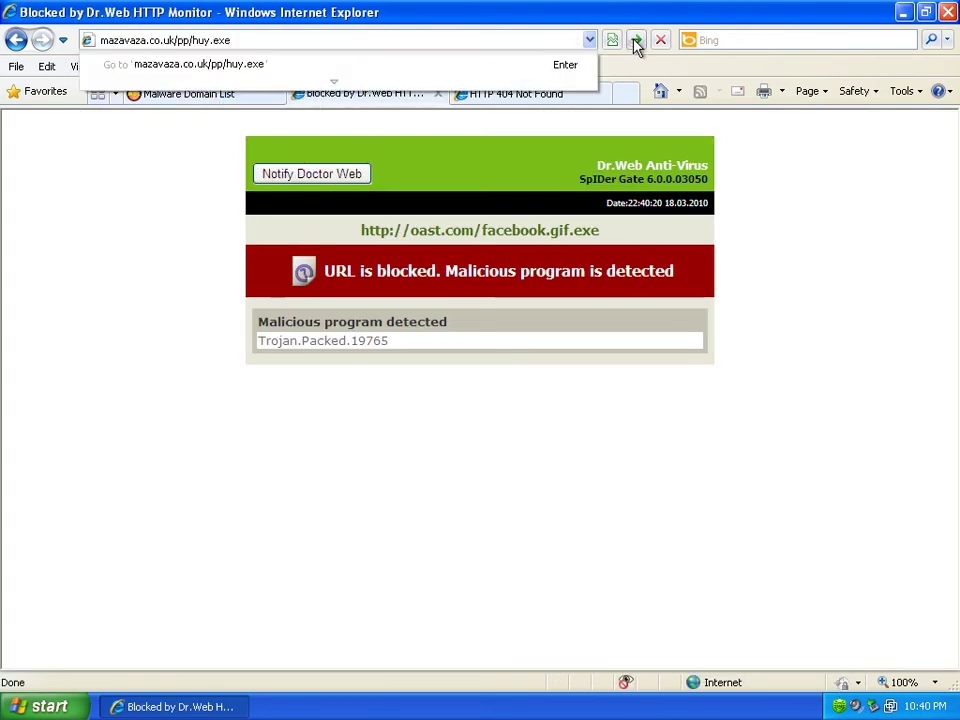
click(636, 44)
- Copy lightobmen.ru/Project1.exe from the list into the address bar and start loading it
click(240, 96)
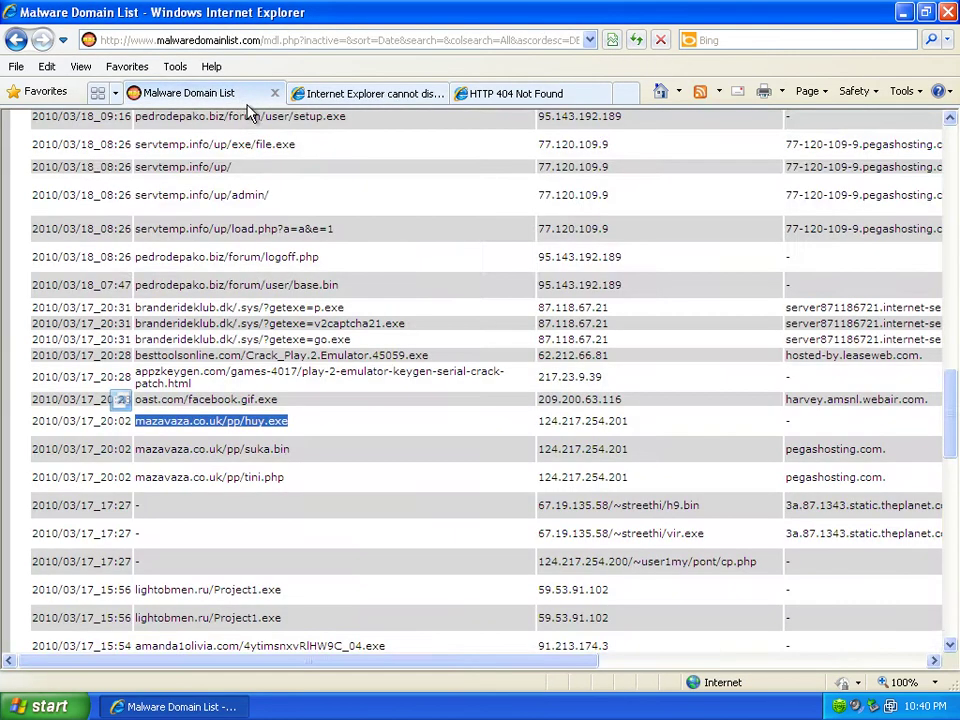
scroll(275, 350, down, 3)
drag(285, 428, 135, 426)
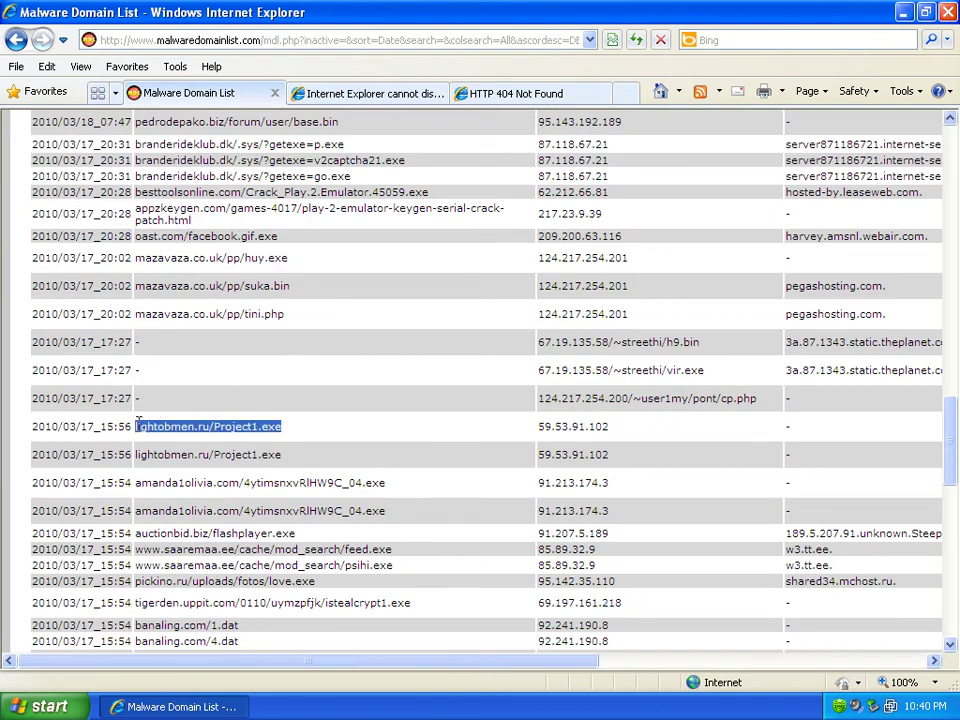
right_click(140, 432)
click(229, 463)
click(410, 93)
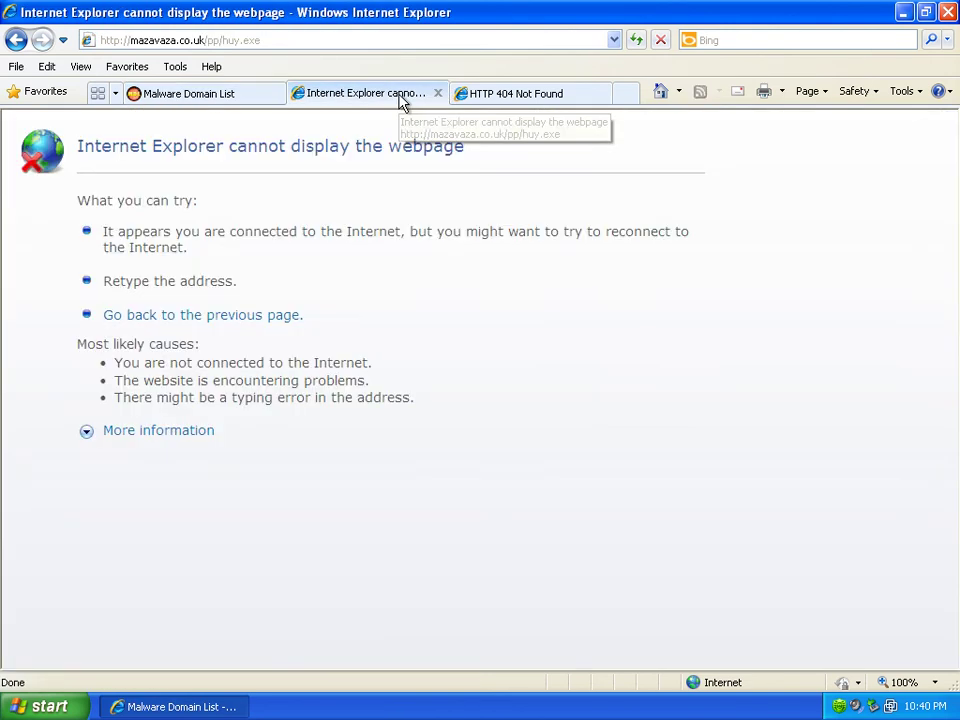
click(240, 40)
right_click(234, 40)
click(256, 103)
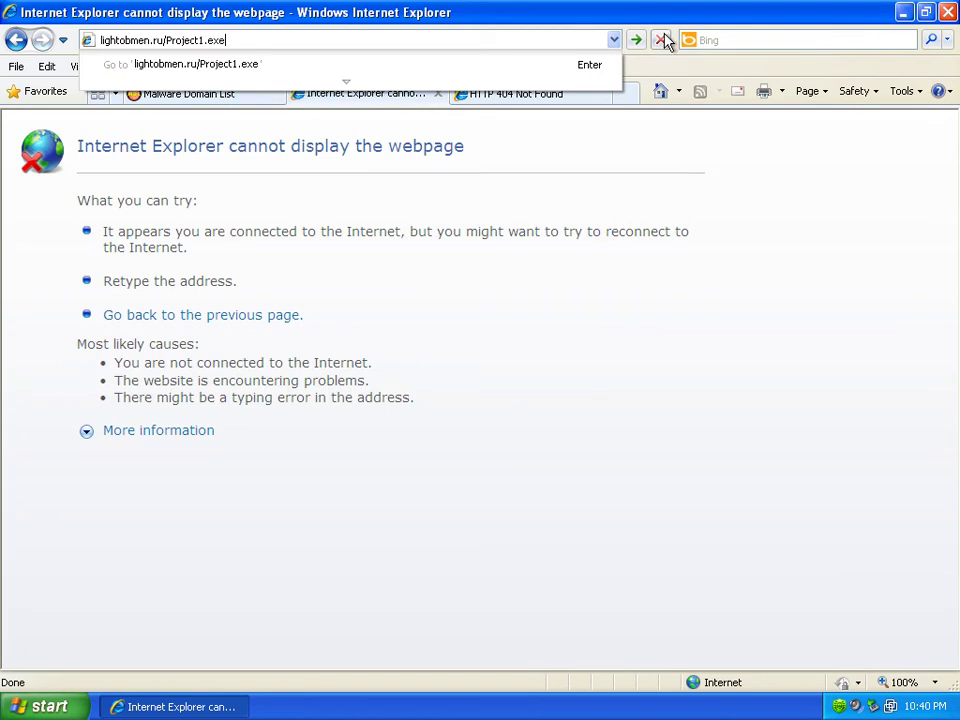
click(636, 40)
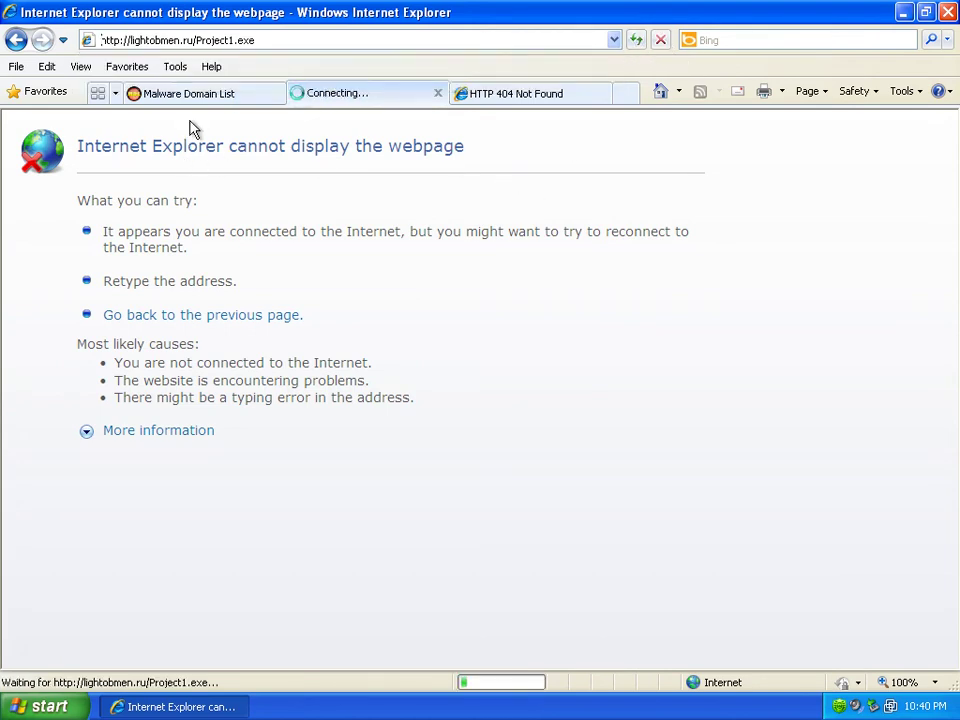
- Run the downloaded lightobmen.ru Project1.exe and let wmagents.exe run despite the warning
click(212, 95)
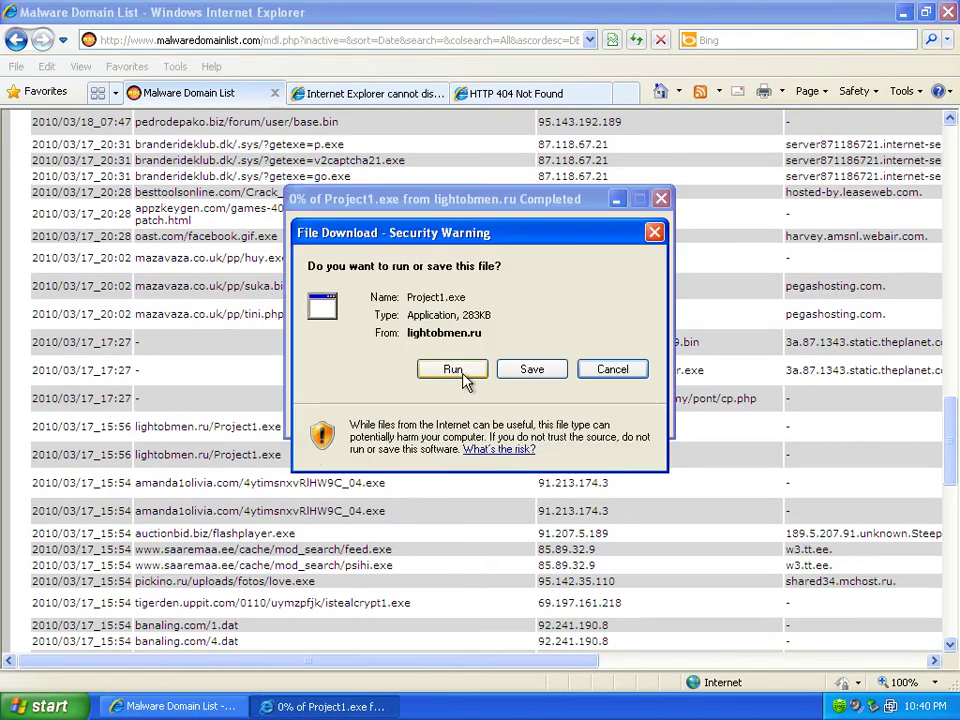
click(444, 376)
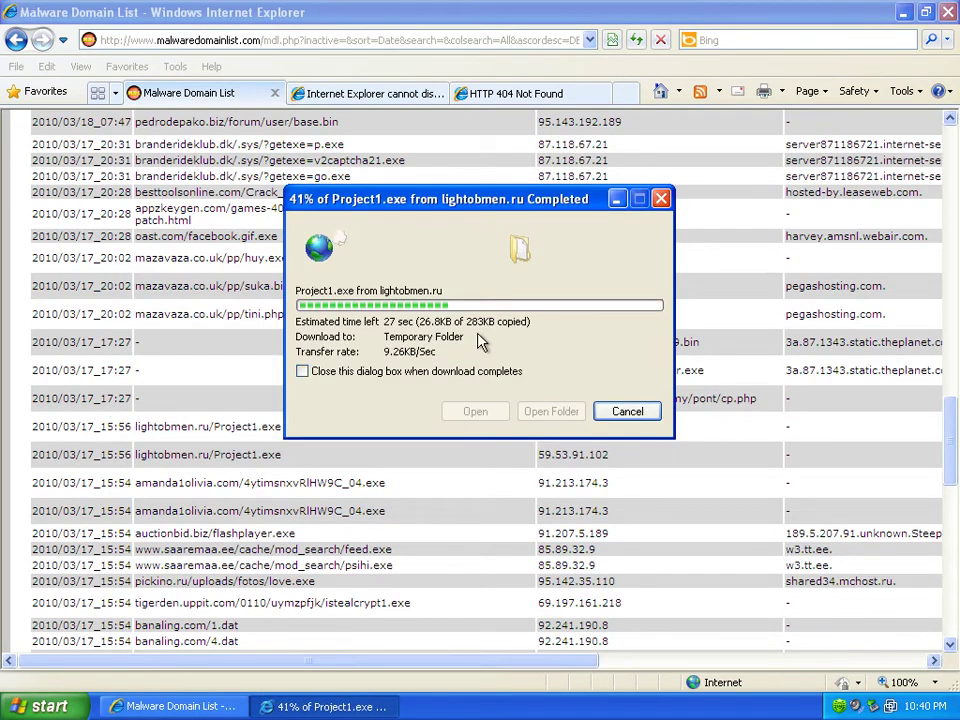
click(528, 314)
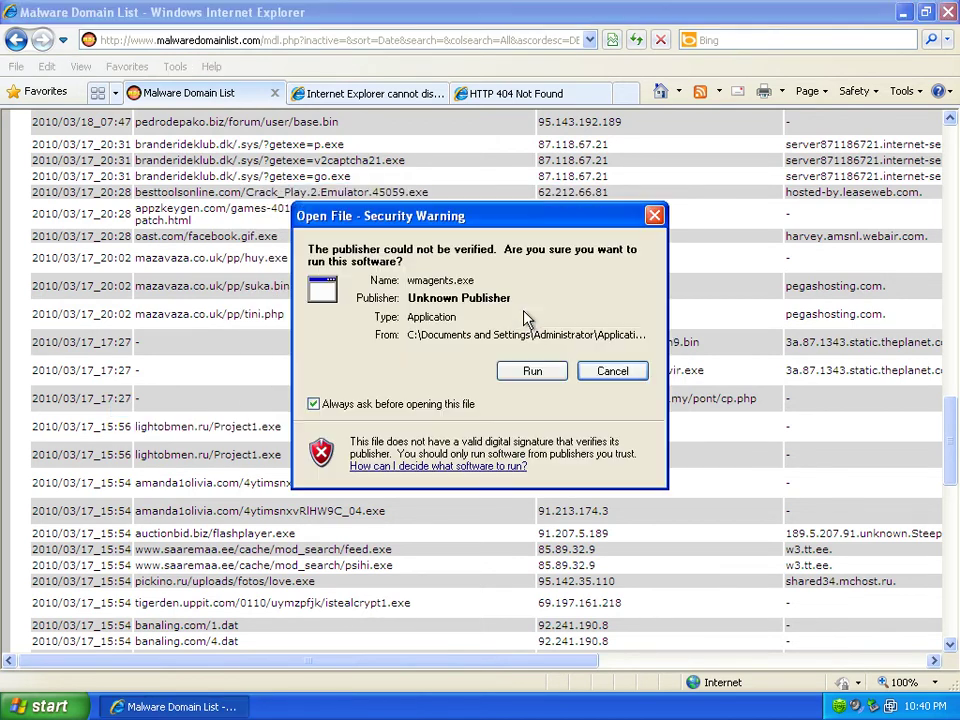
click(530, 371)
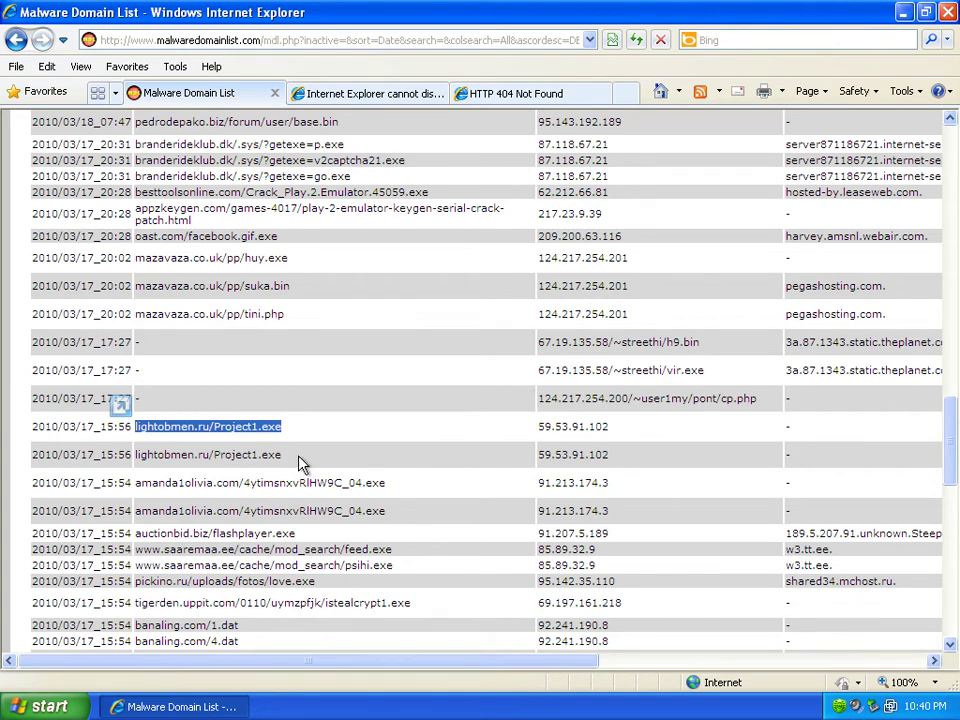
- Copy the amanda1olivia.com download URL into the second tab and load it
drag(289, 459, 135, 456)
right_click(177, 460)
click(178, 426)
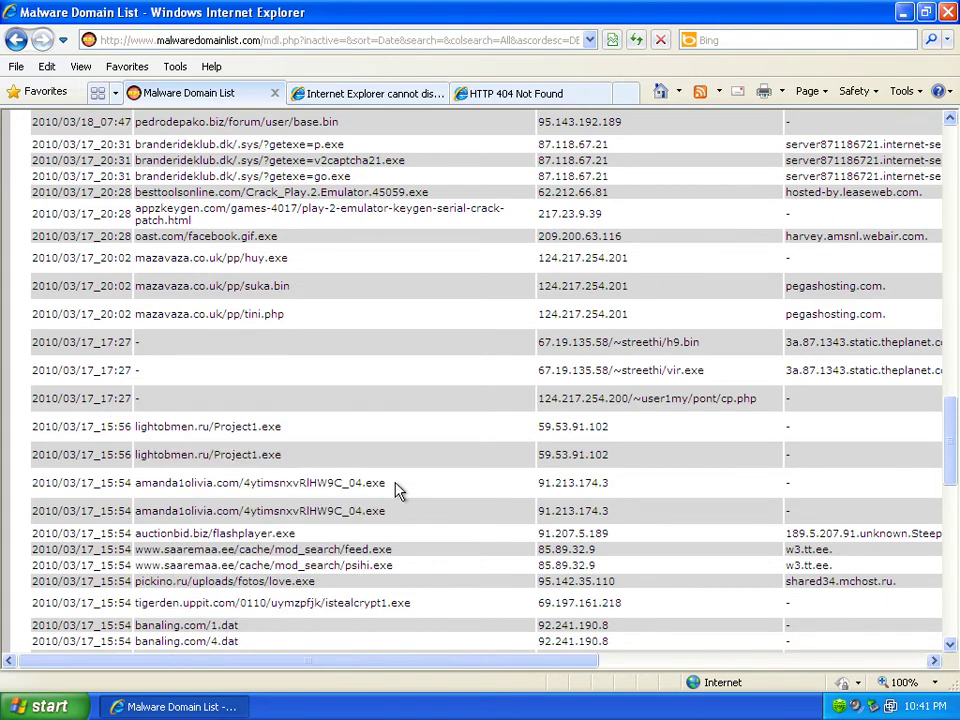
drag(395, 488, 135, 484)
right_click(197, 489)
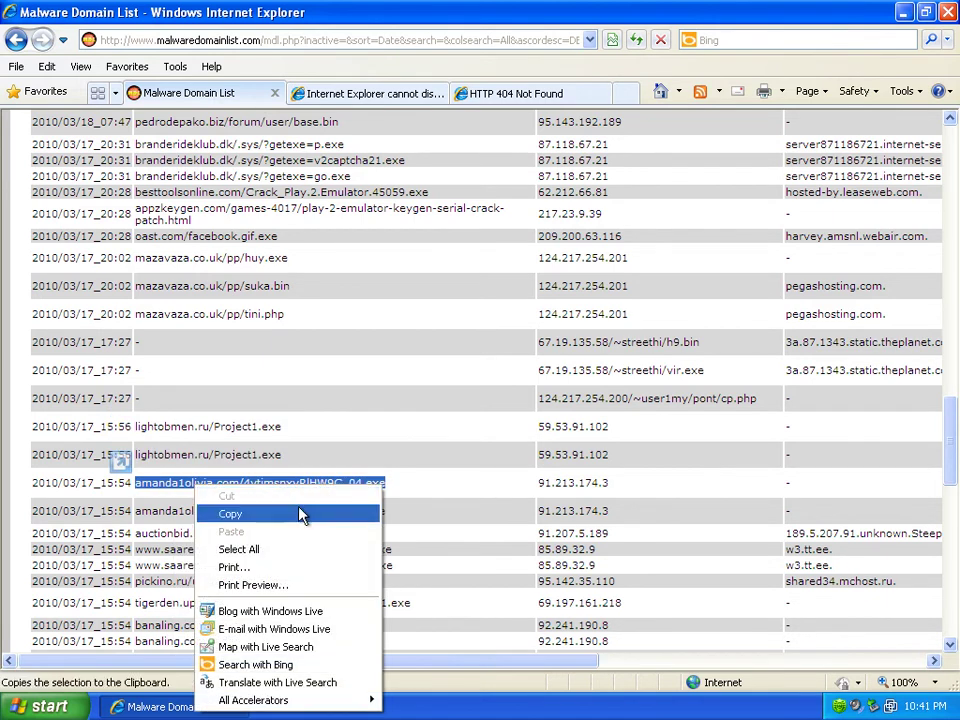
click(304, 514)
click(390, 94)
click(250, 40)
right_click(230, 41)
click(258, 106)
click(636, 40)
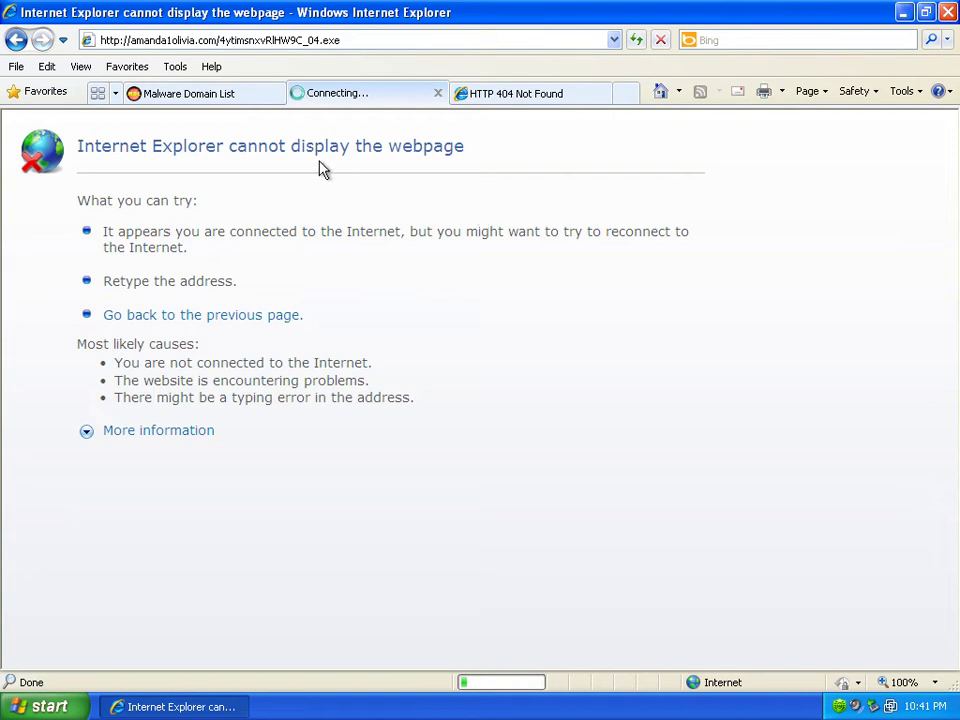
- Load the auctionbid.biz/flashplayer.exe URL from the list in the error tab
click(250, 95)
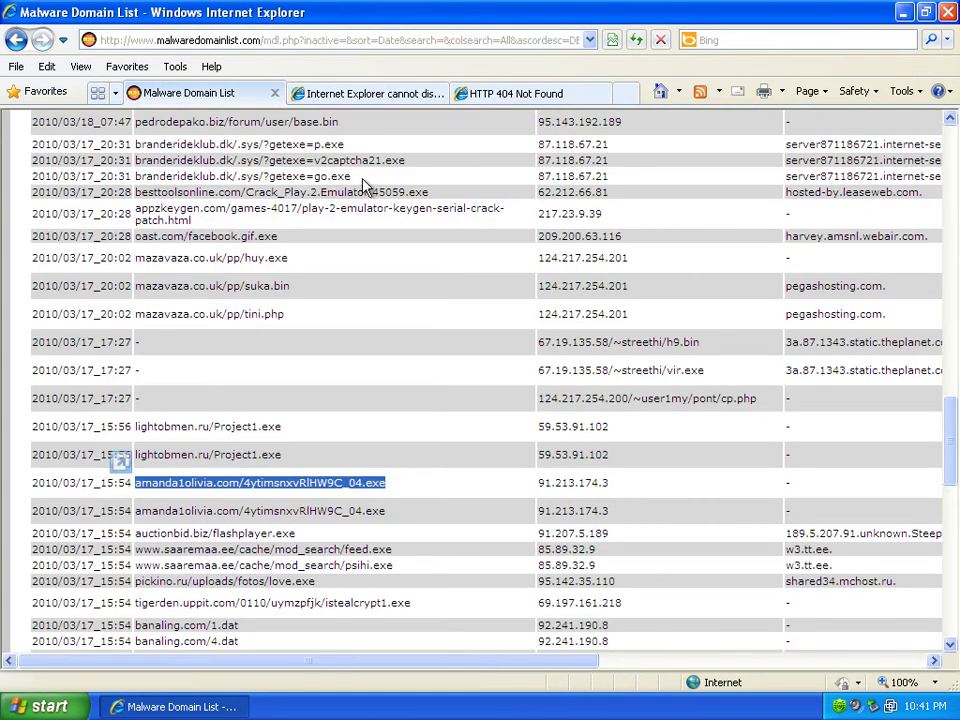
click(318, 96)
click(253, 97)
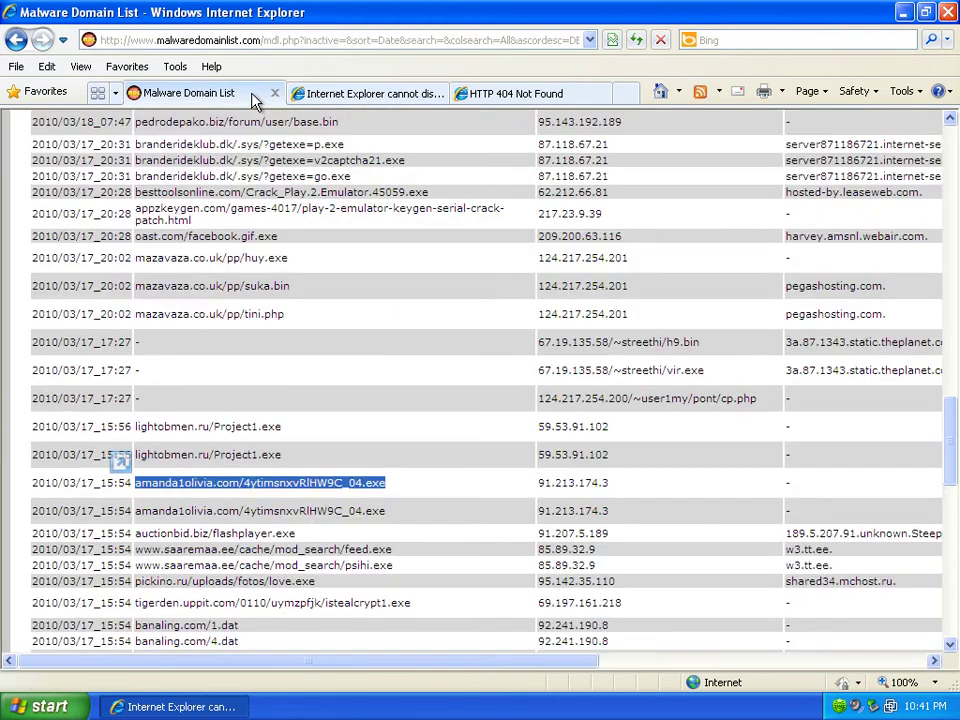
double_click(378, 510)
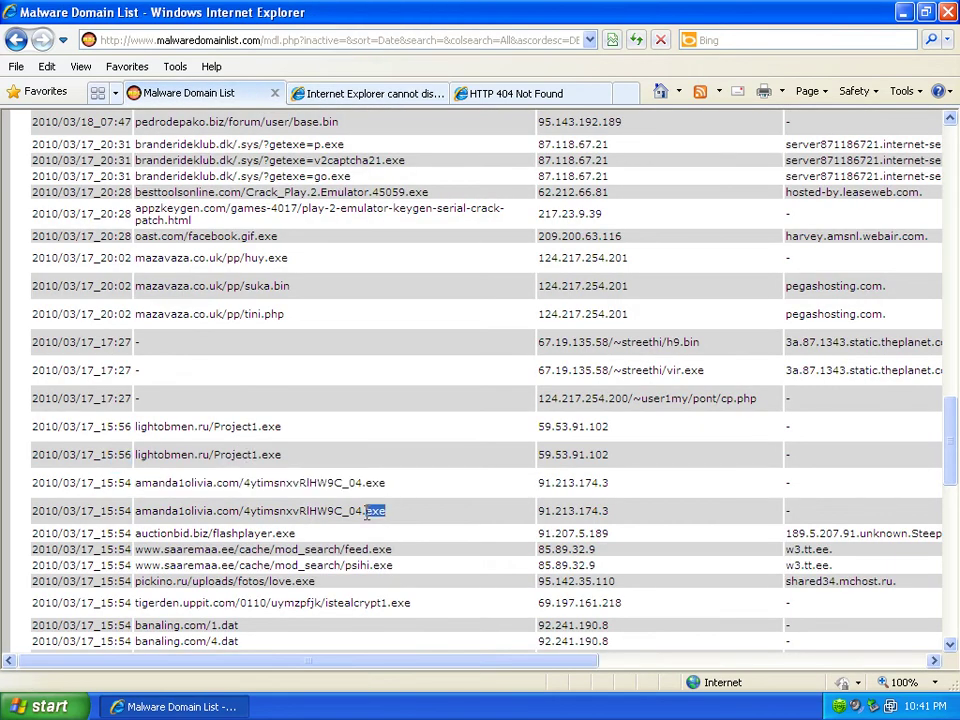
drag(296, 536, 155, 540)
right_click(189, 536)
click(212, 338)
click(343, 93)
click(268, 43)
right_click(268, 46)
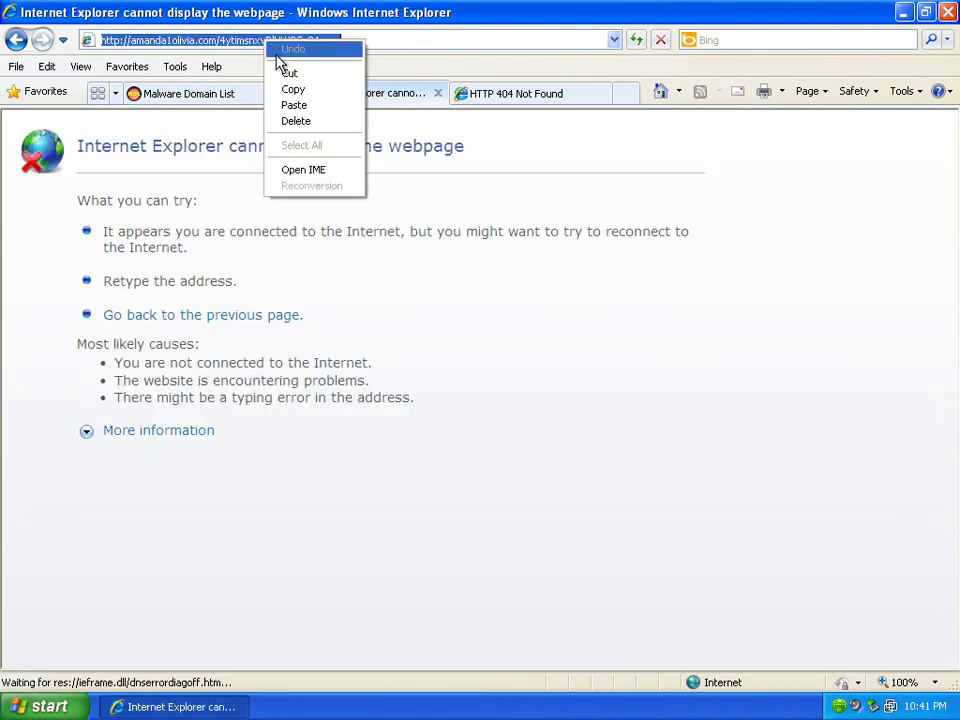
click(285, 103)
click(636, 40)
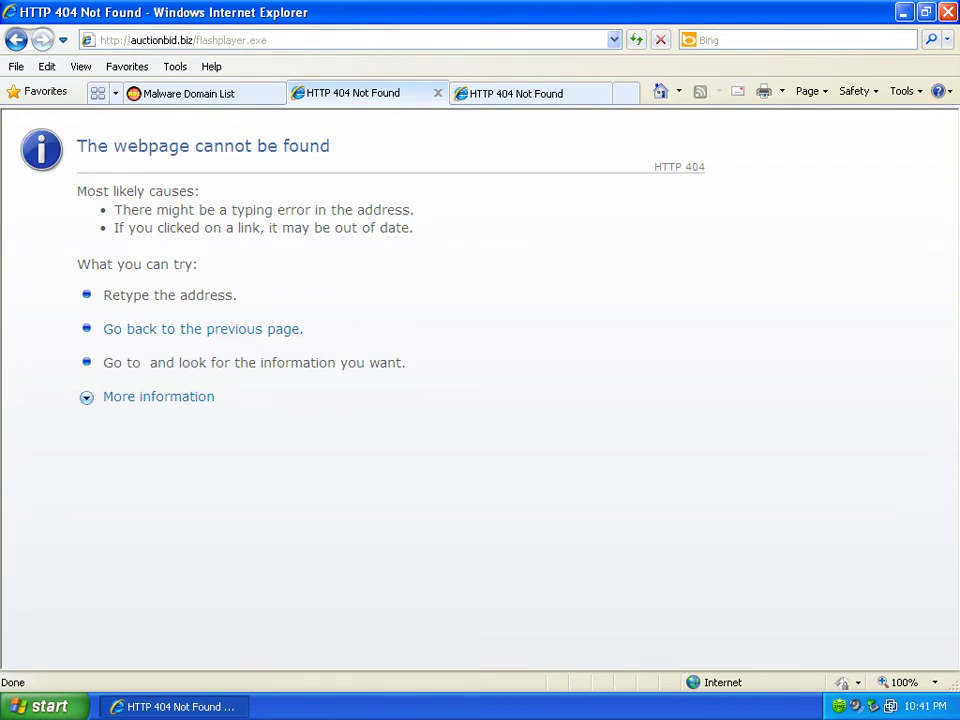
click(190, 93)
drag(405, 552, 150, 556)
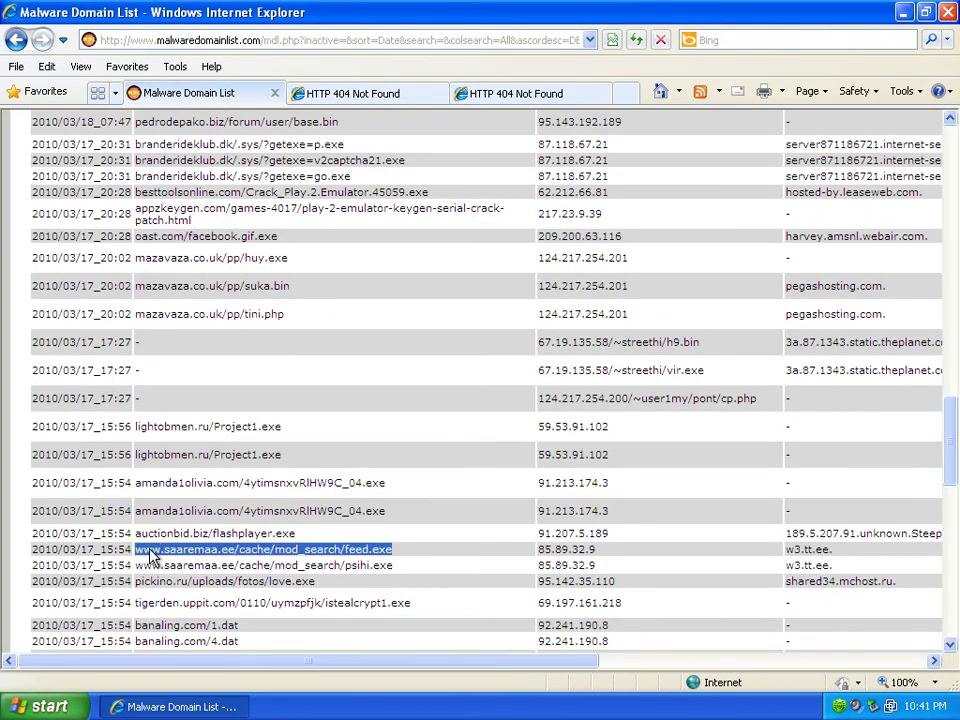
right_click(150, 556)
click(164, 258)
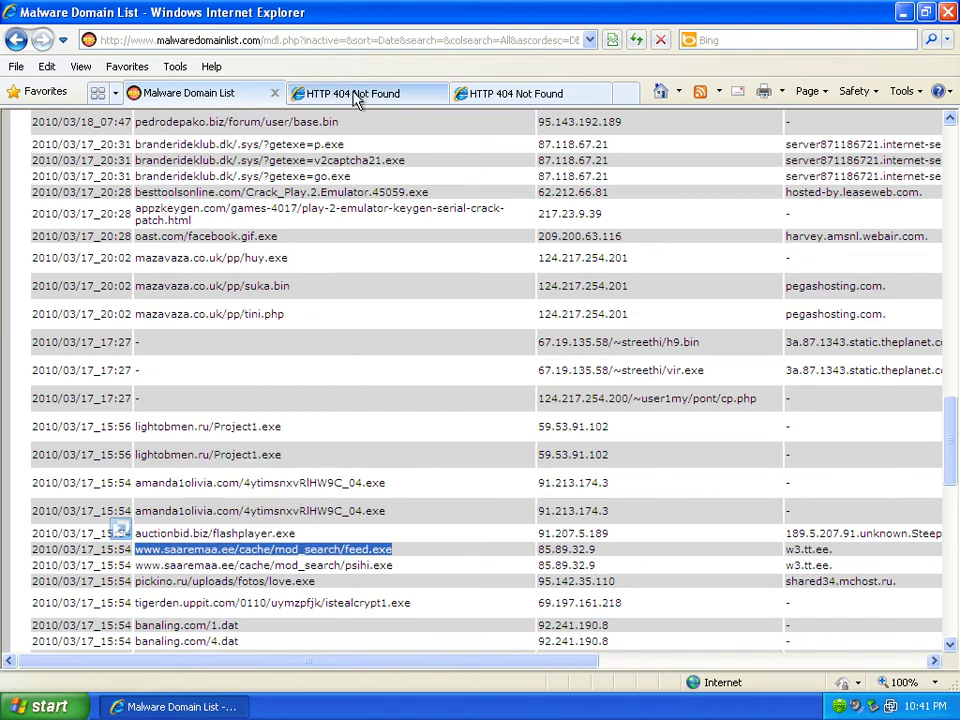
click(355, 93)
click(242, 40)
right_click(240, 38)
click(251, 100)
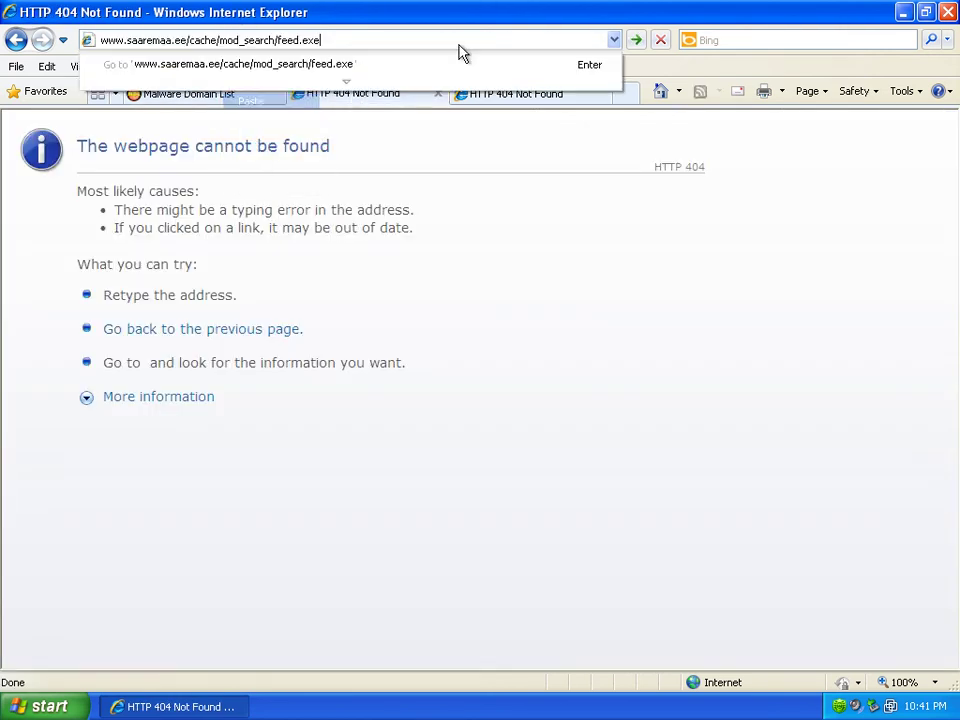
click(636, 40)
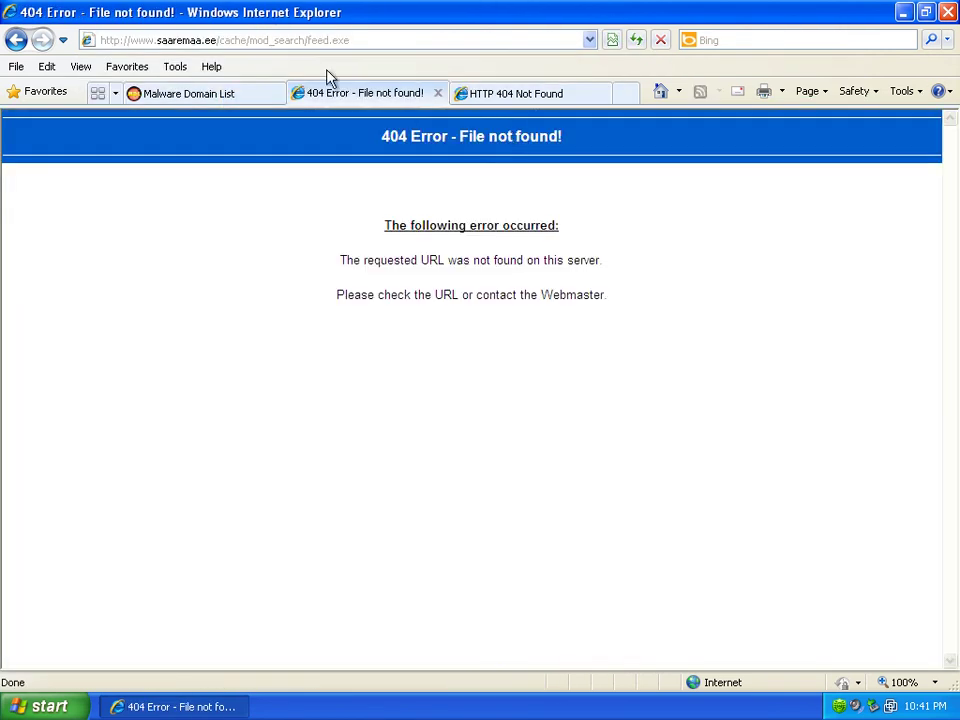
- Load pickino.ru/uploads/fotos/love.exe, which also returns 404
click(222, 93)
scroll(396, 457, down, 2)
drag(321, 424, 155, 428)
right_click(155, 428)
click(205, 451)
click(340, 93)
click(280, 42)
right_click(281, 46)
click(313, 110)
click(636, 41)
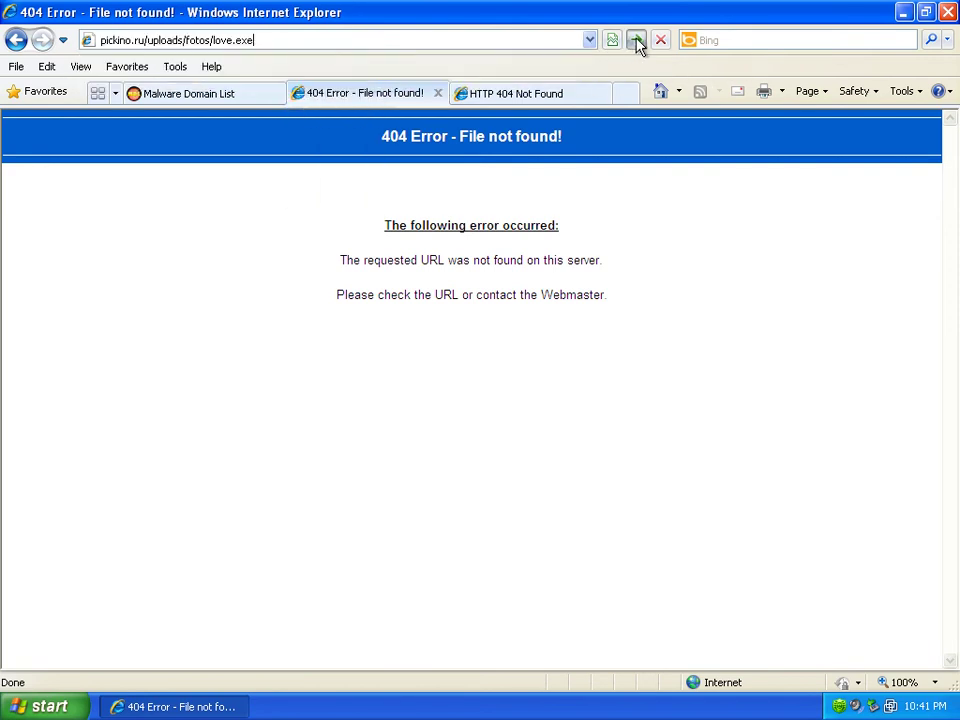
click(636, 41)
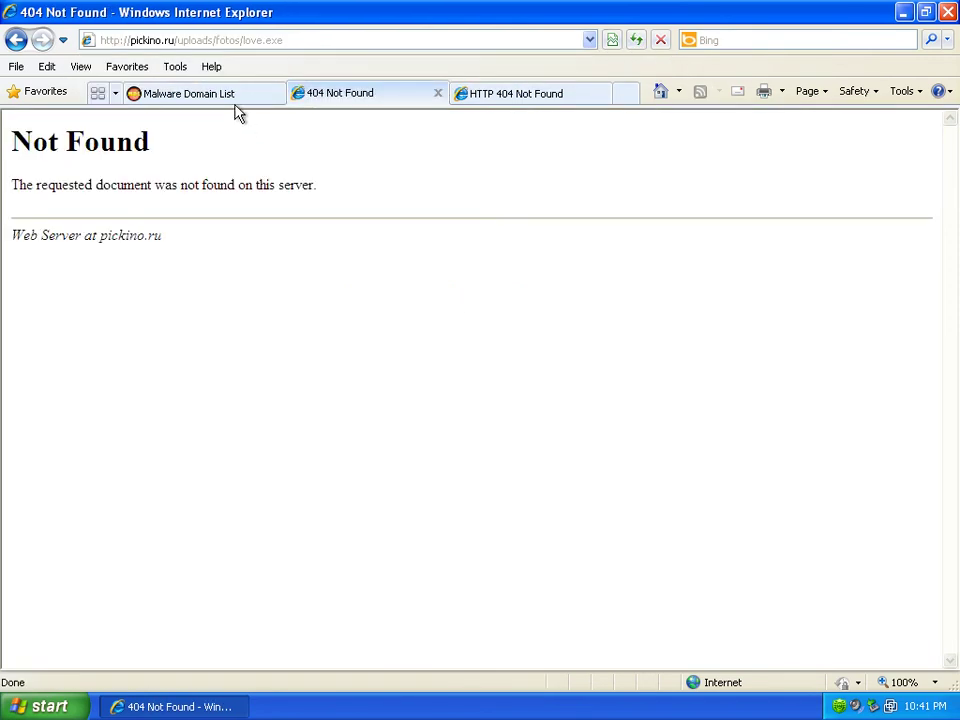
- Request the tigerden.uppit.com istealcrypt1.exe URL in the 404 tab
click(230, 93)
drag(421, 443, 134, 441)
right_click(171, 446)
click(224, 472)
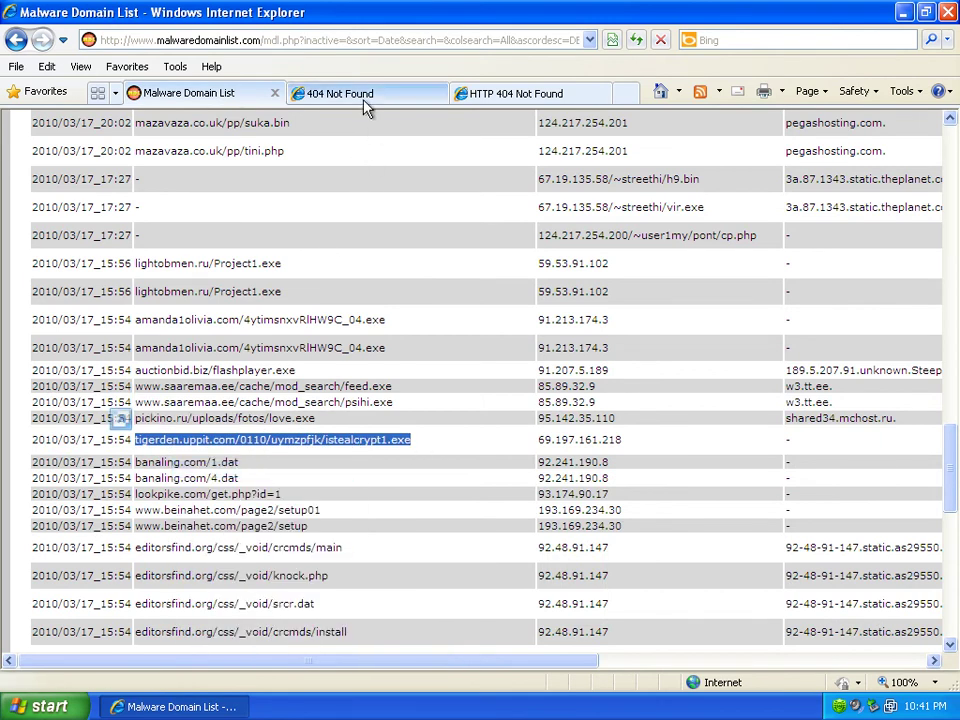
click(340, 93)
click(261, 39)
right_click(261, 39)
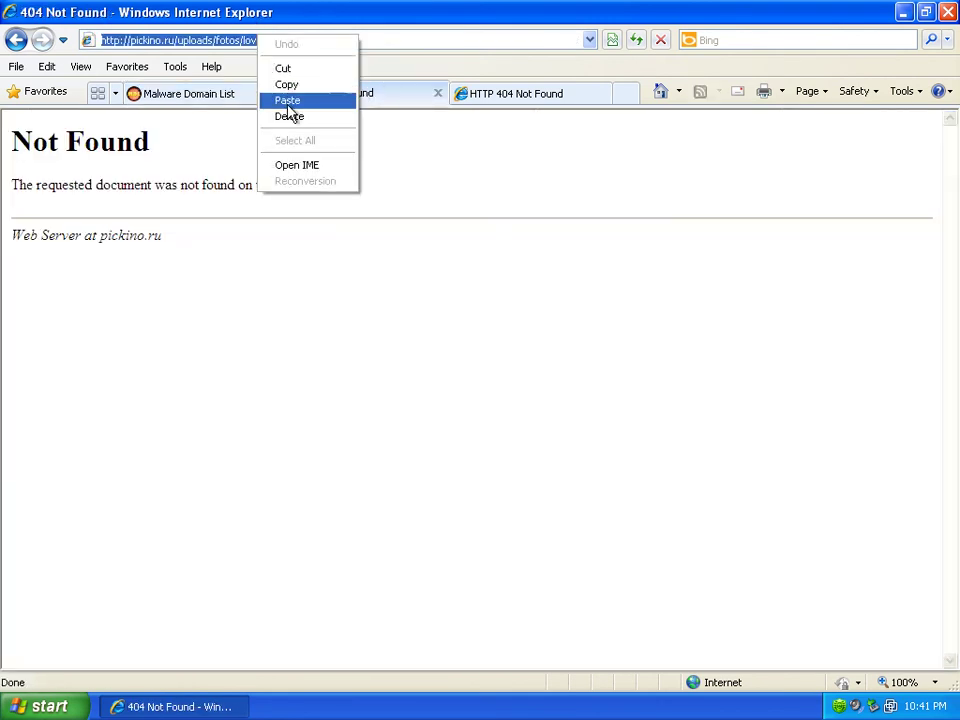
click(287, 100)
click(636, 40)
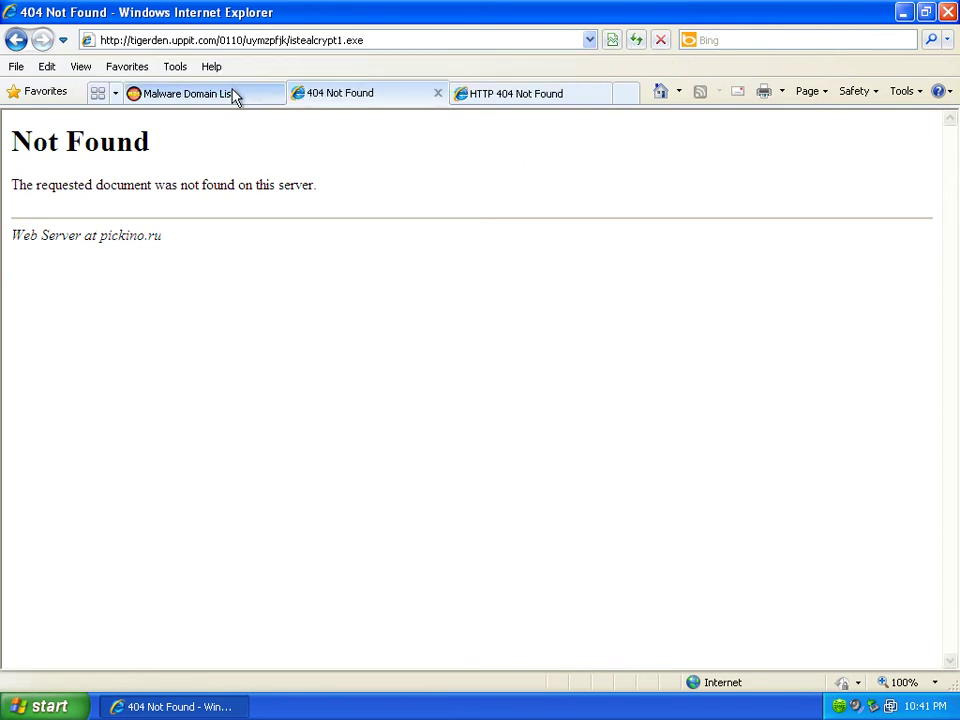
- Download and run istealcrypt1.exe through the File Download and security prompts
click(326, 706)
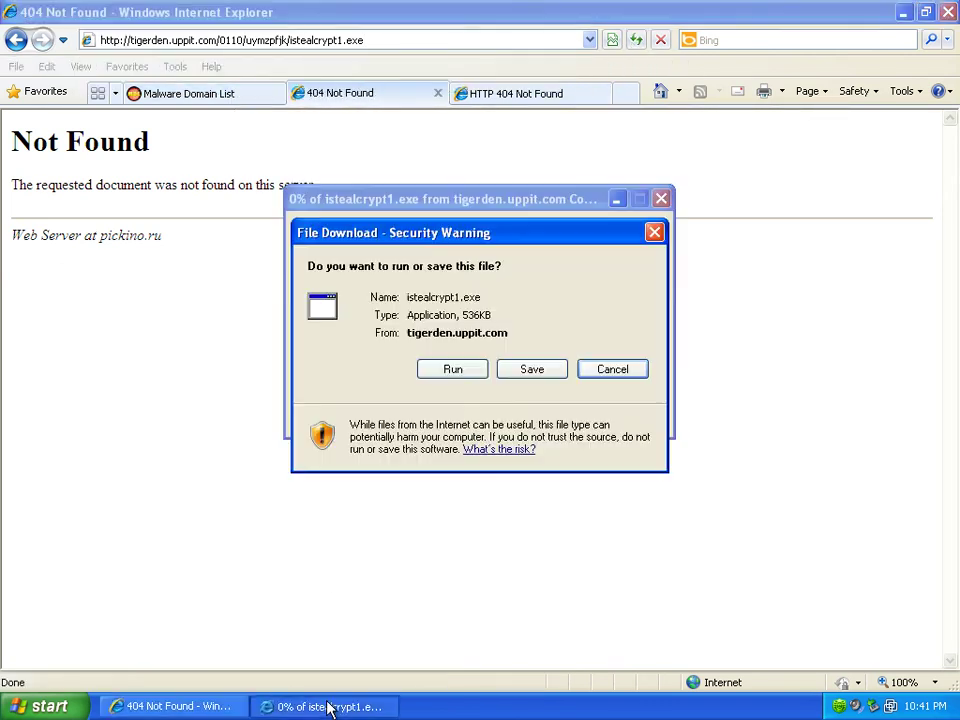
click(467, 370)
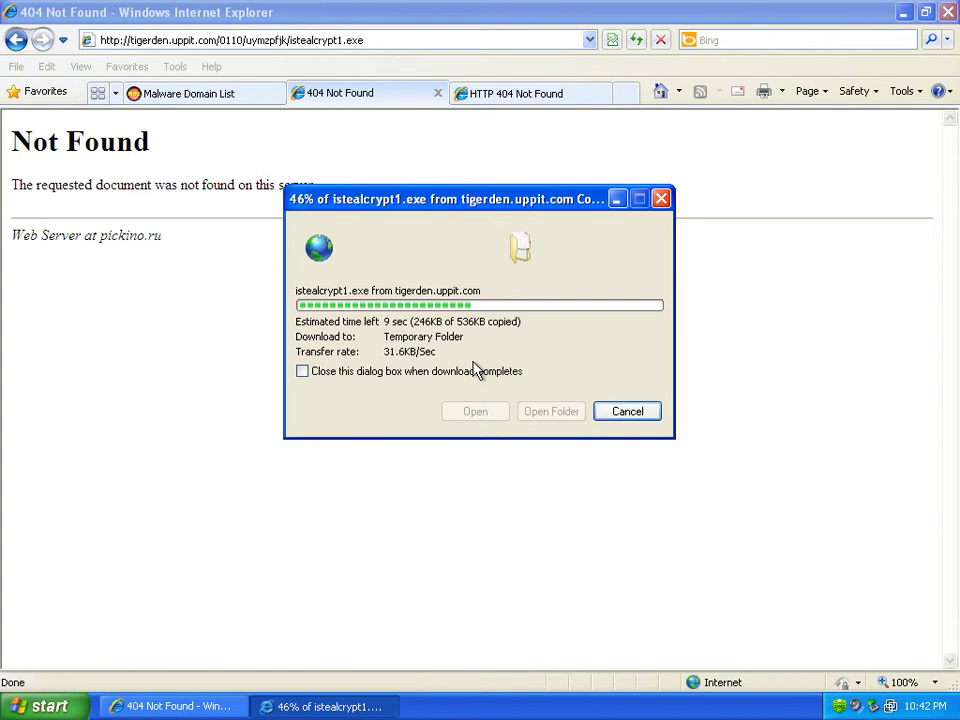
click(541, 333)
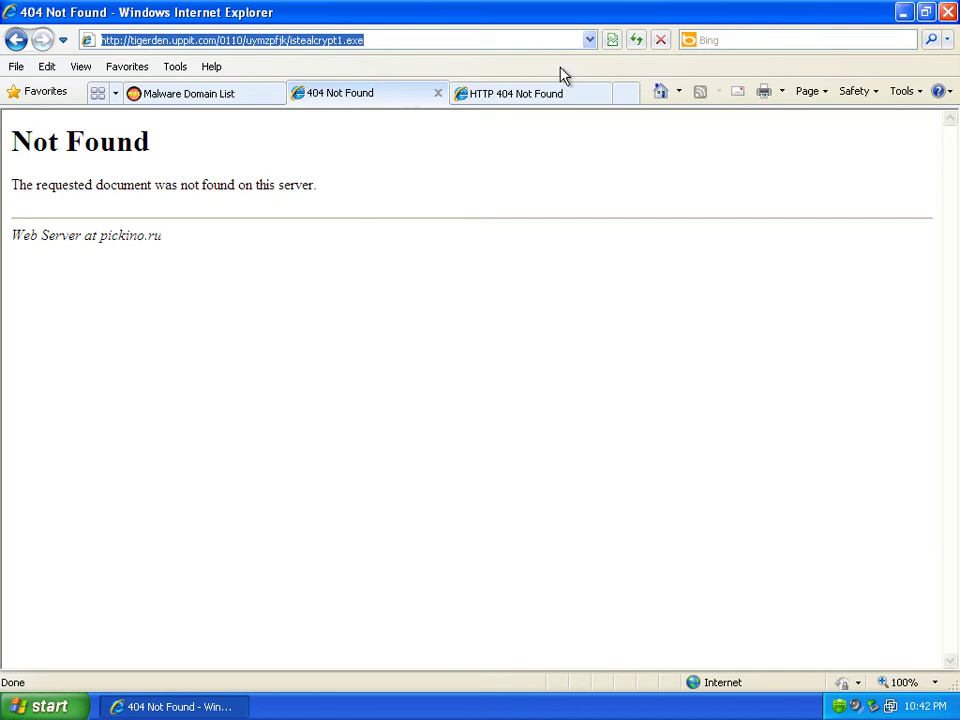
- Close the HTTP 404 tab, then close Internet Explorer with all remaining tabs
click(512, 95)
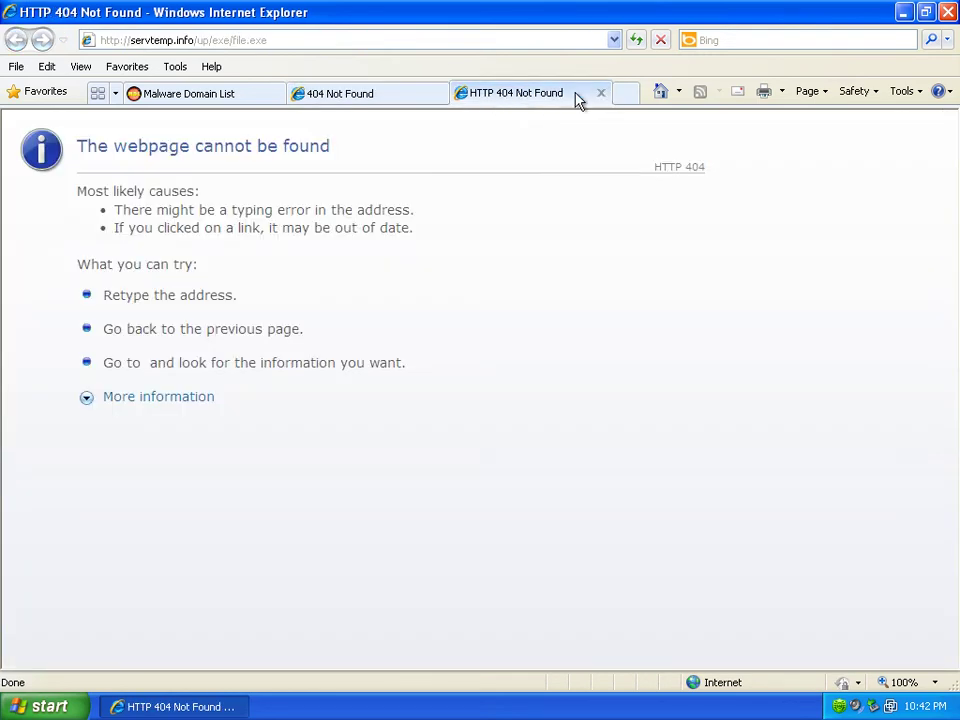
click(602, 94)
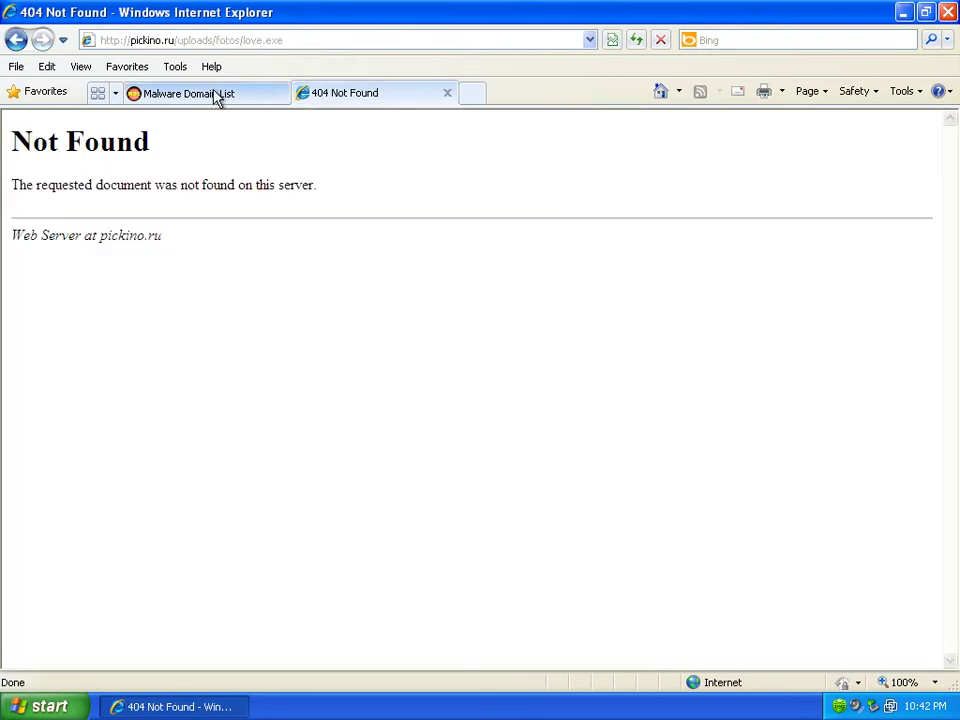
click(948, 13)
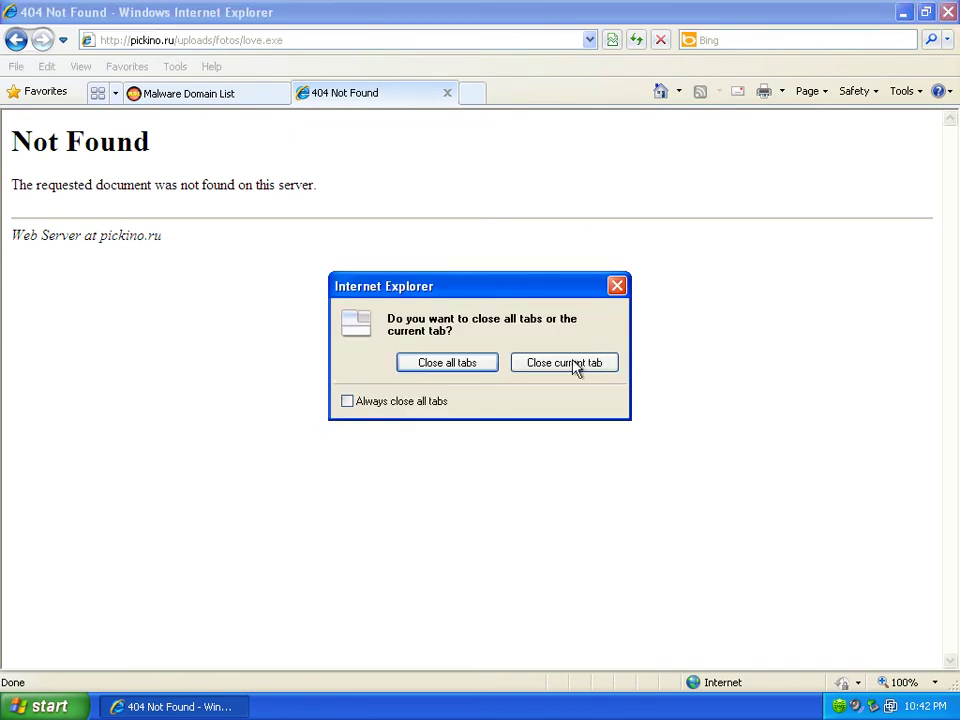
click(456, 370)
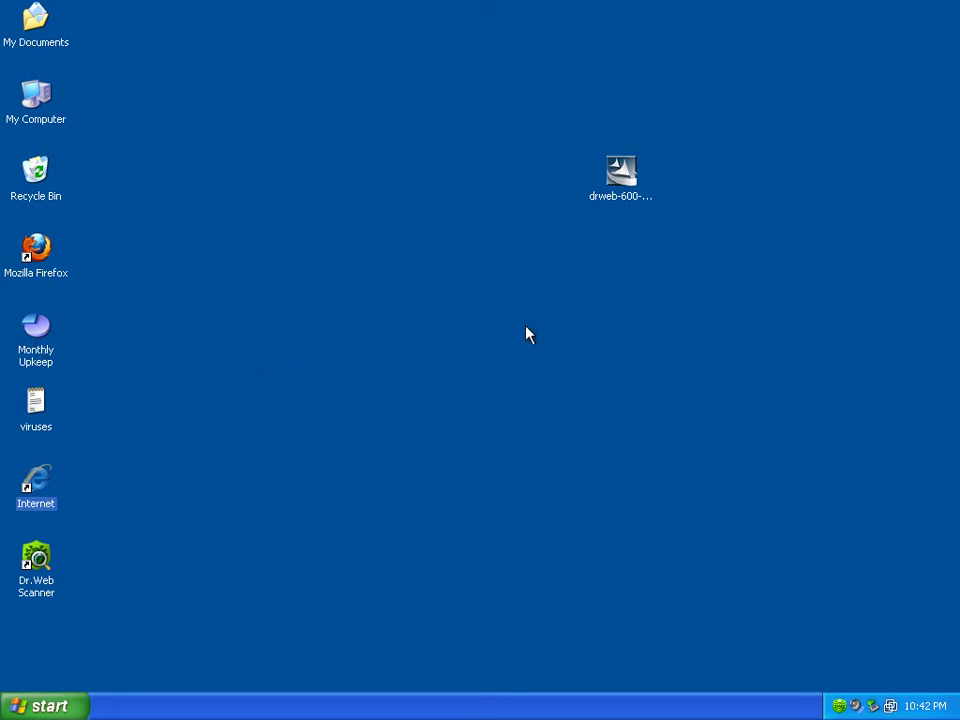
- Launch Malwarebytes' Anti-Malware from Monthly Upkeep and allow WebMoney Runner Module's port 80 connection
double_click(56, 343)
click(337, 321)
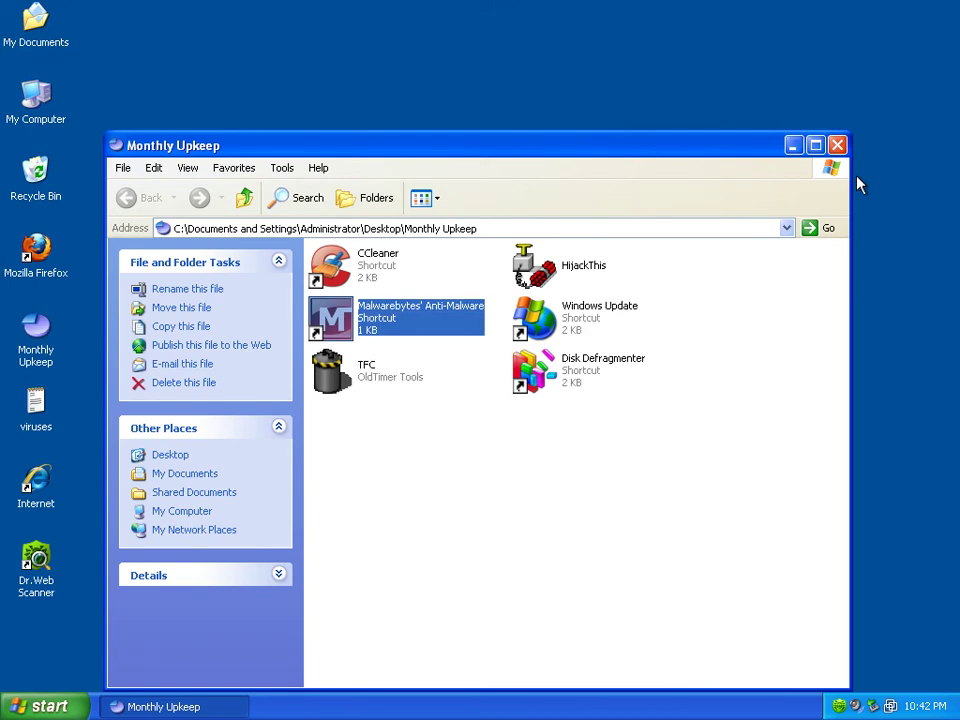
click(838, 145)
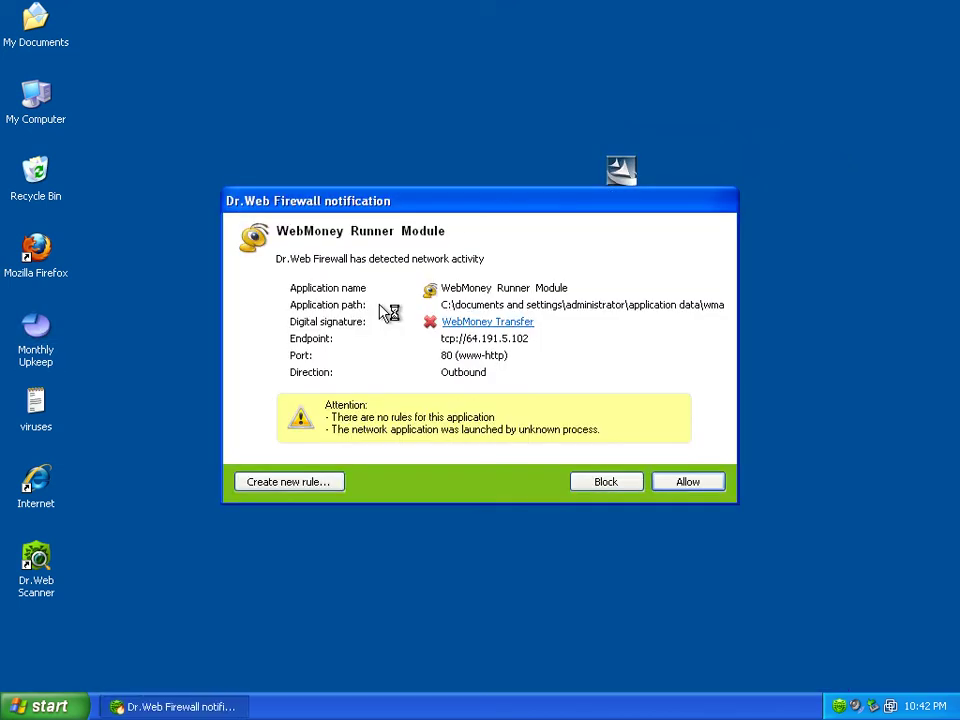
click(703, 488)
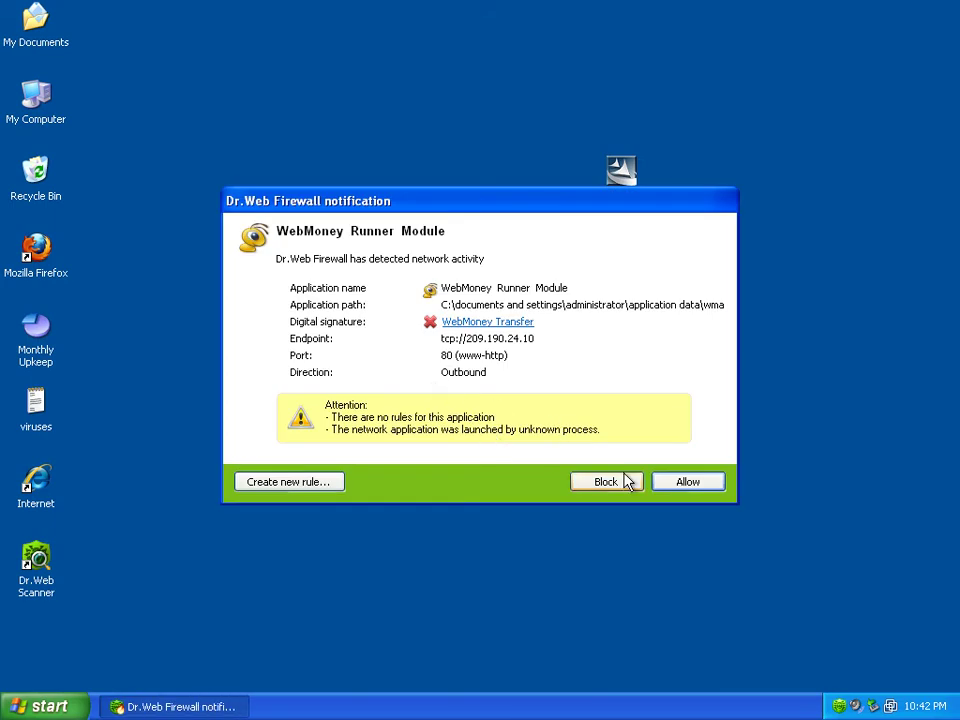
click(690, 481)
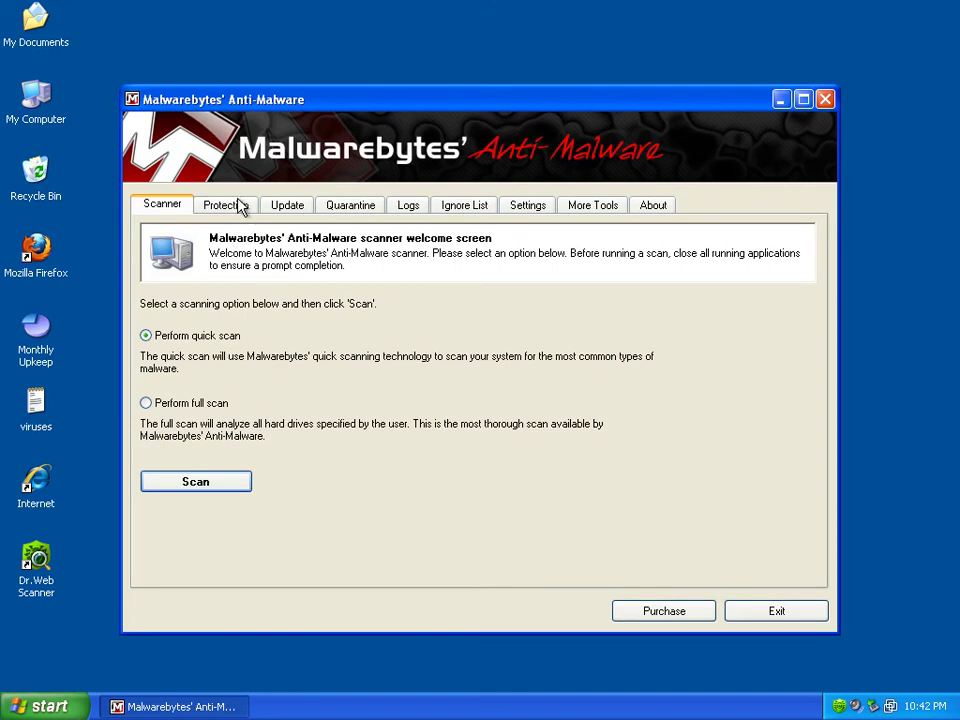
- Check for definition updates, allowing Malwarebytes through the firewall; definitions are up to date
click(290, 208)
click(243, 395)
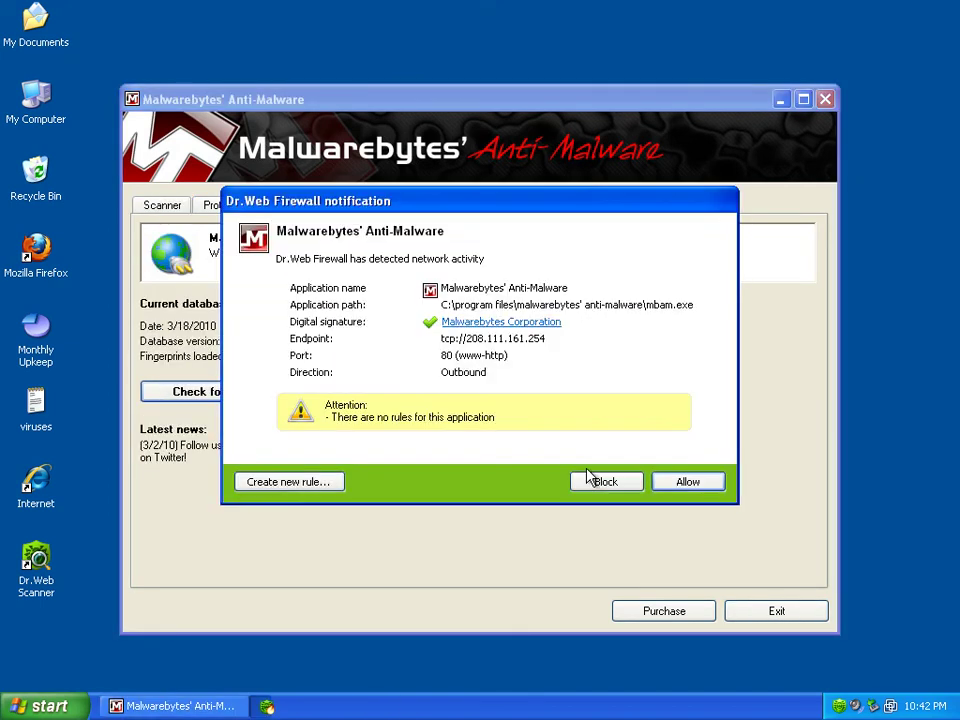
click(684, 484)
click(505, 437)
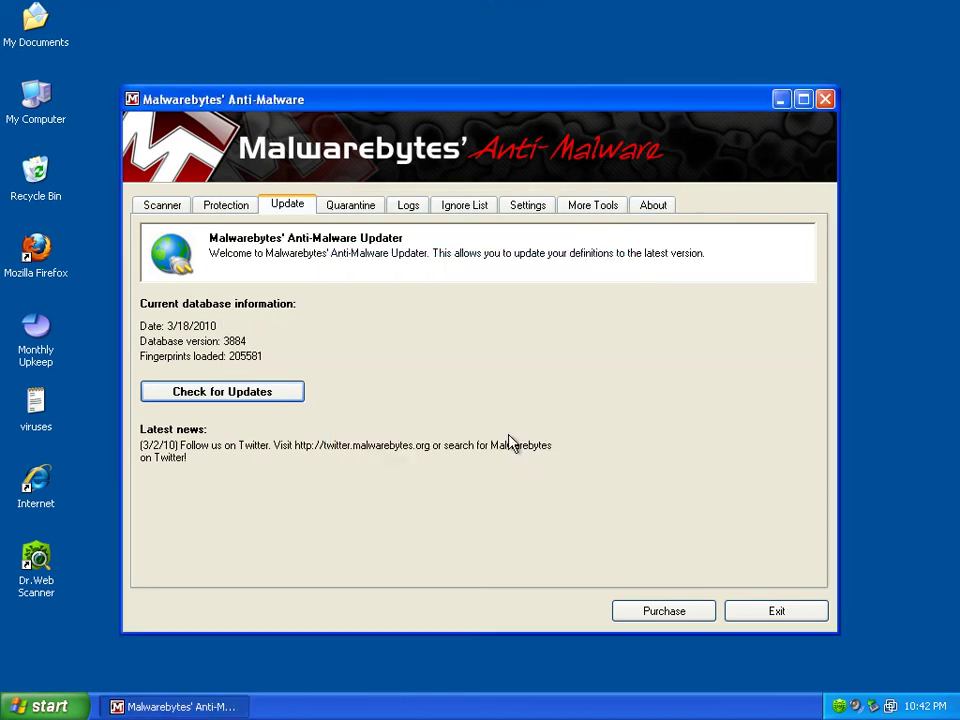
- Run a quick scan and show the results with 5 infected objects
click(165, 205)
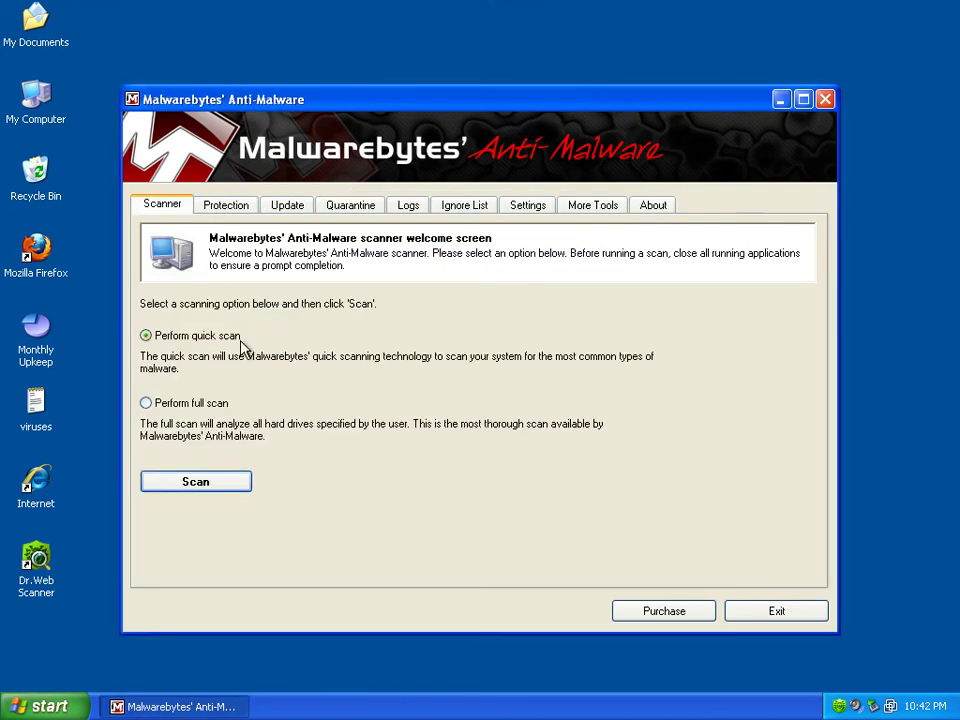
click(213, 481)
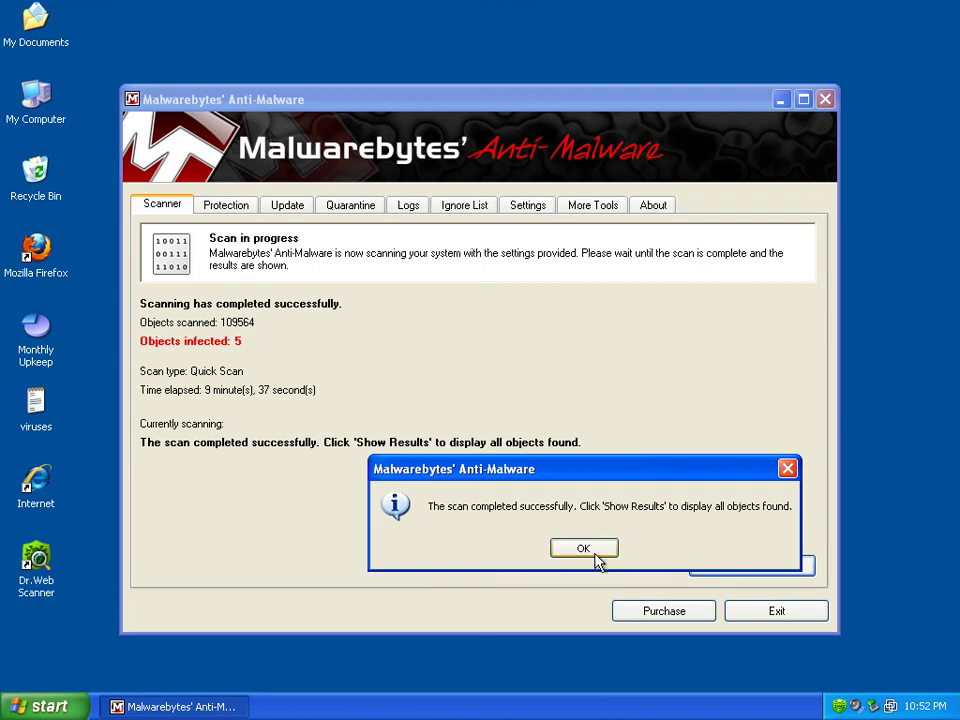
click(595, 557)
click(735, 567)
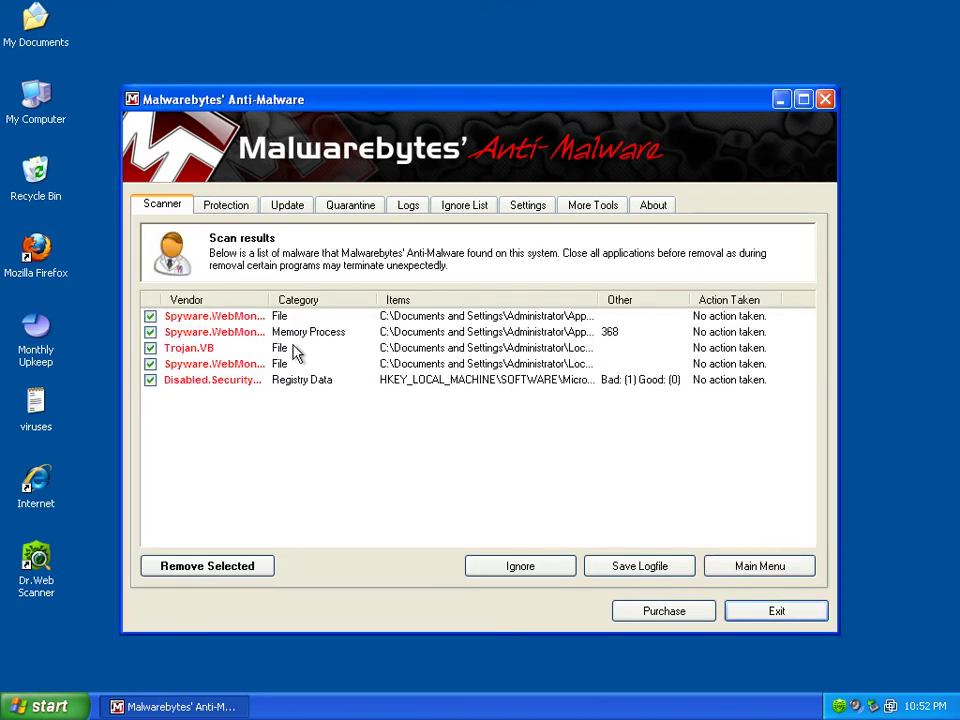
- Jump to the folder containing the Trojan.VB detection's file
click(488, 345)
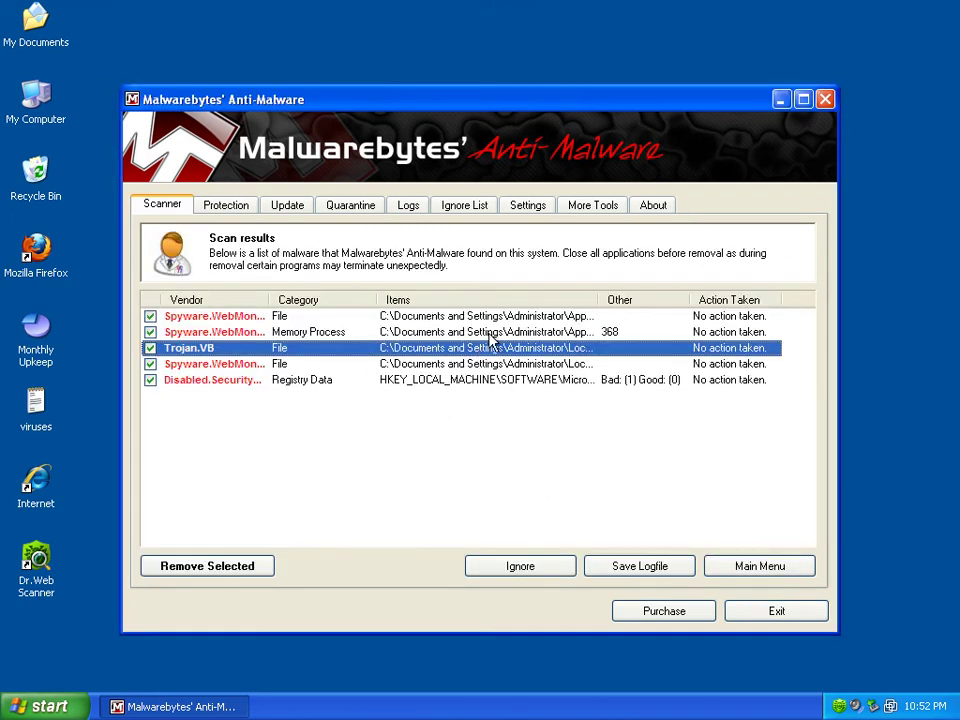
double_click(599, 300)
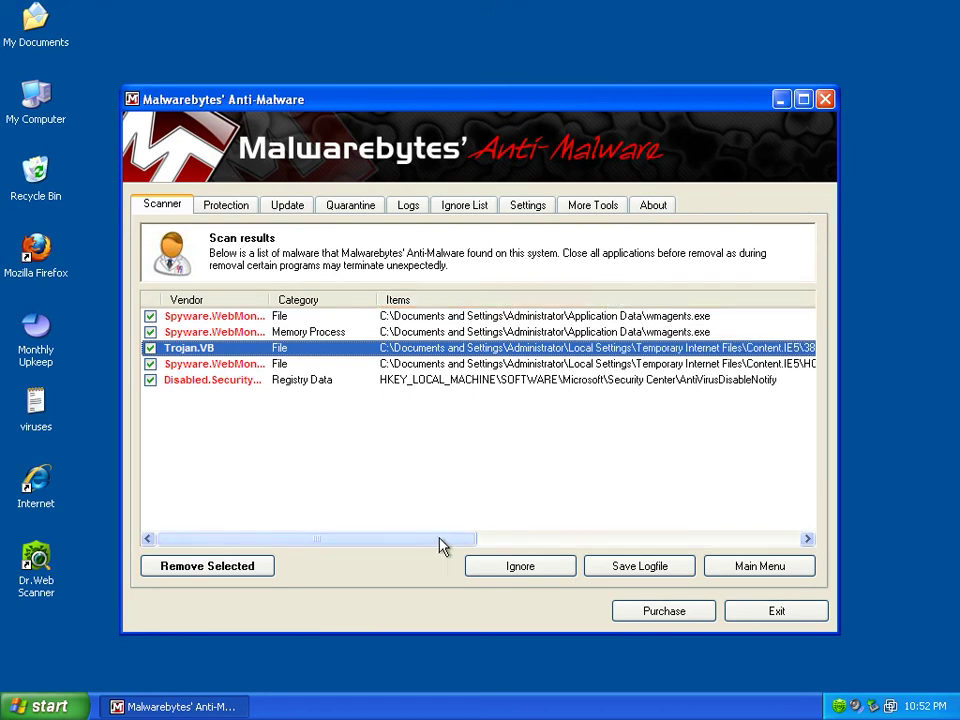
drag(441, 540, 628, 540)
right_click(683, 353)
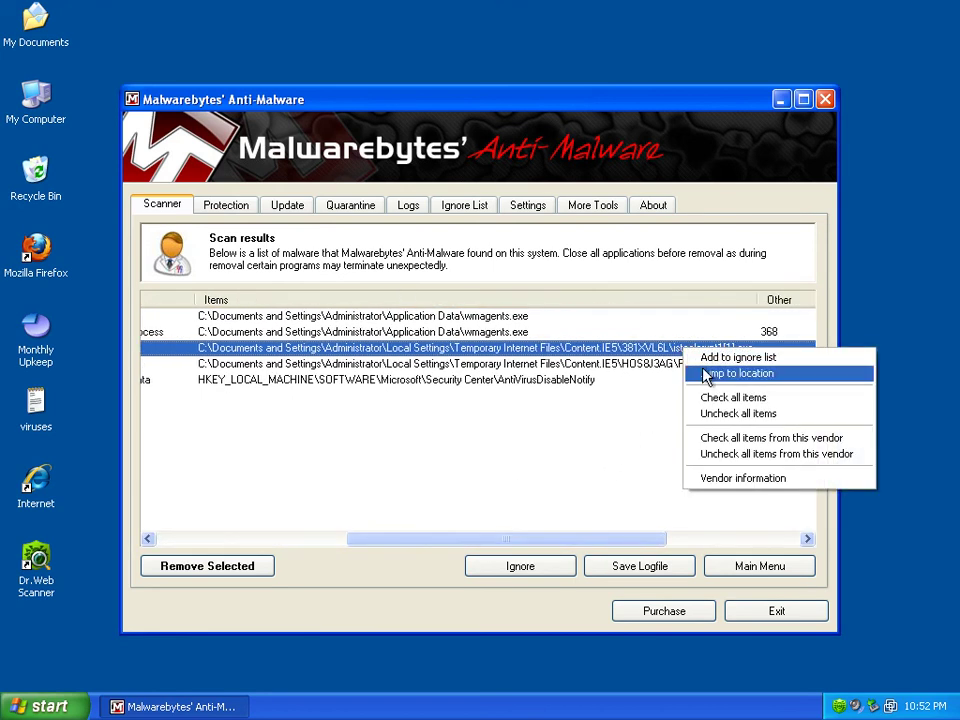
click(737, 373)
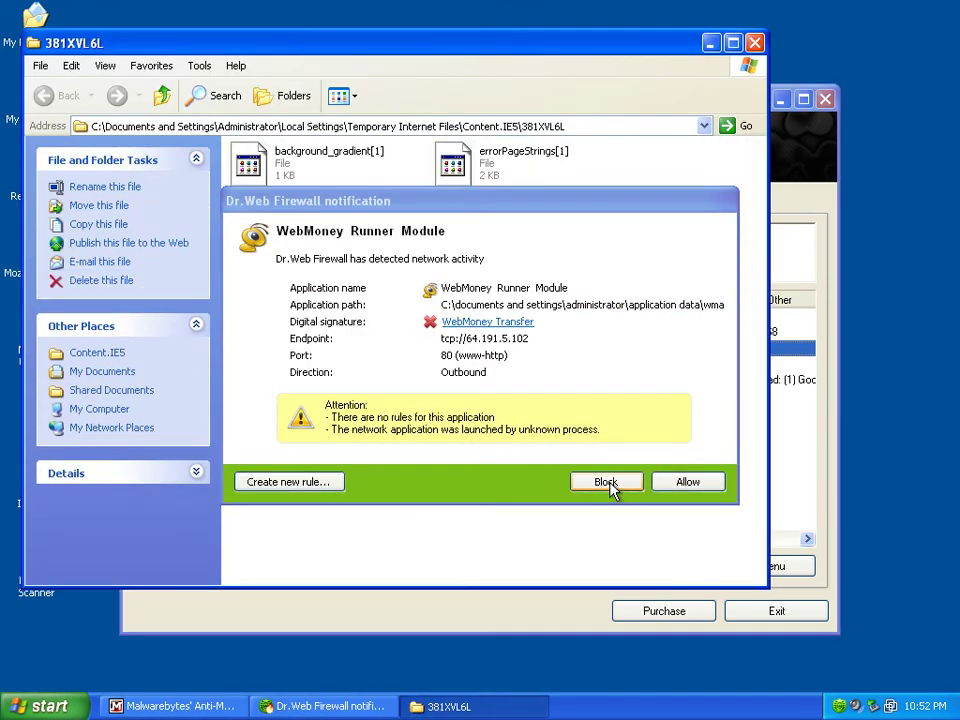
- Block the WebMoney Runner Module connection and have Dr.Web check istealcrypt1[1]
click(606, 481)
right_click(312, 328)
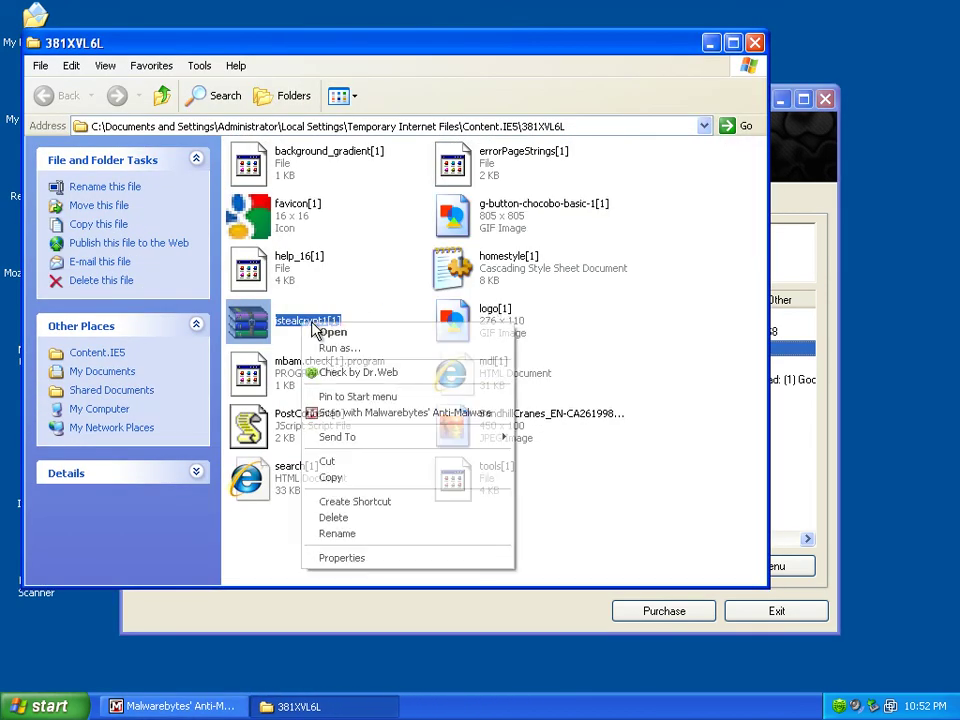
click(378, 377)
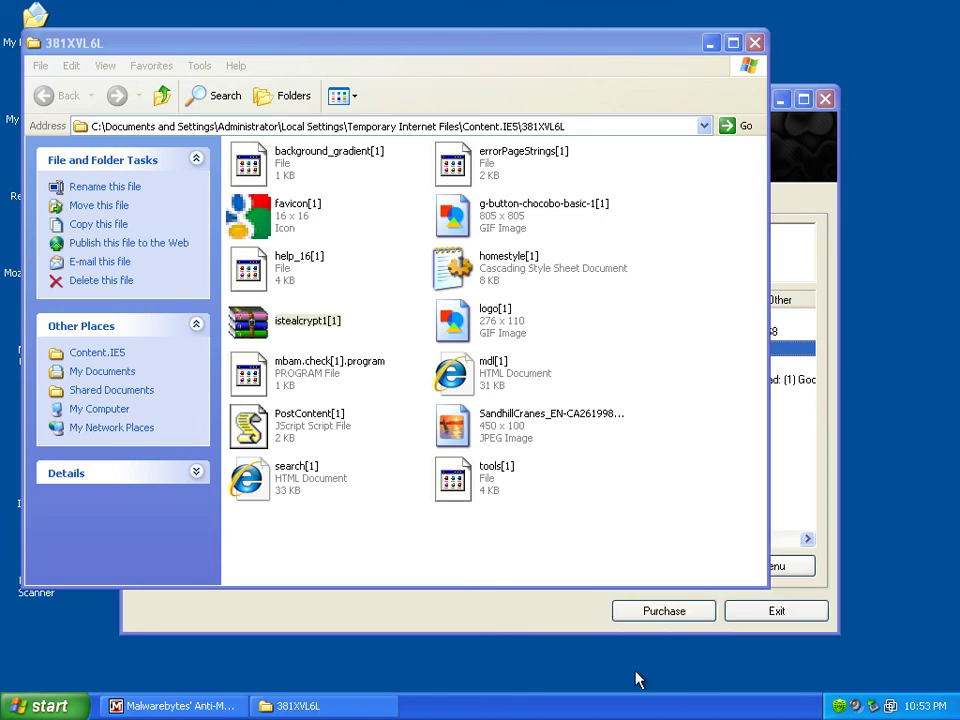
- Jump to the Application Data folder holding the Memory Process detection's wmagents file
click(552, 627)
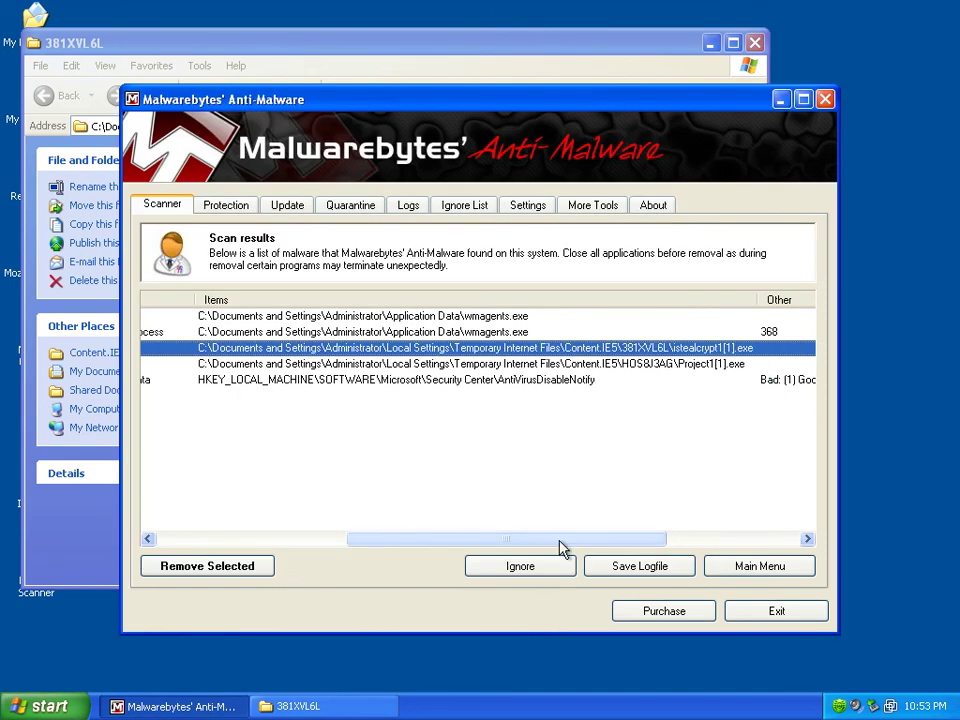
drag(551, 540, 296, 546)
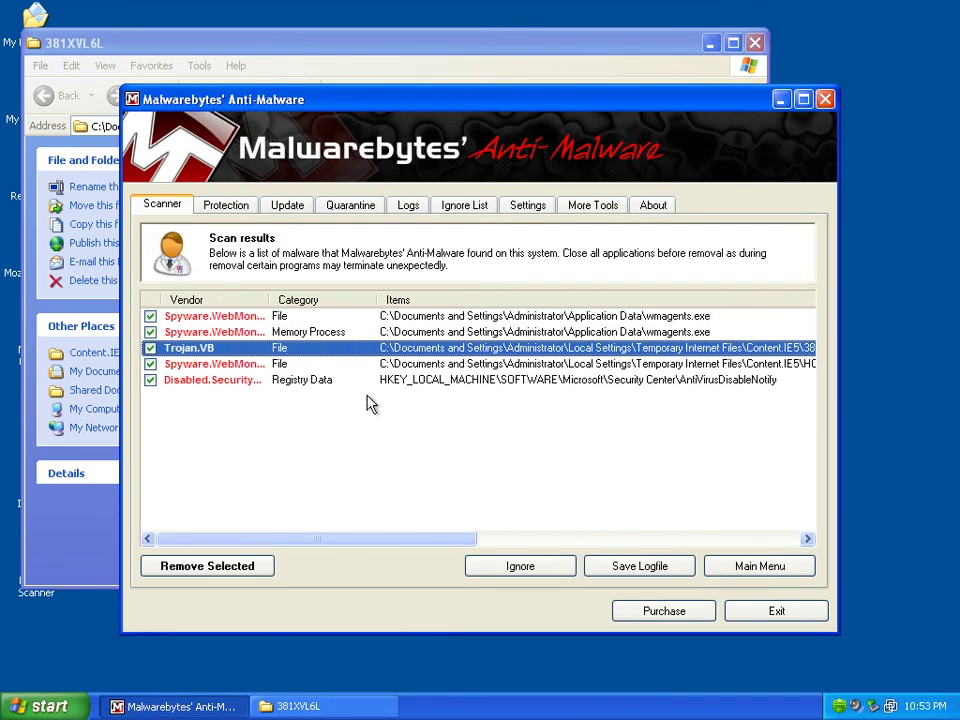
right_click(550, 332)
click(600, 356)
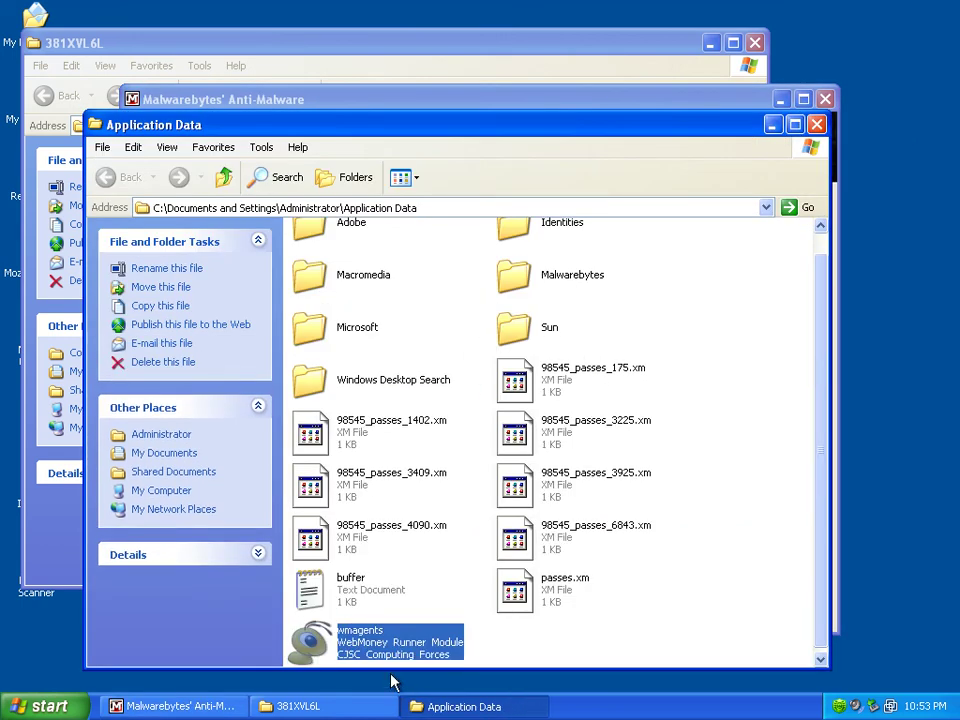
- Have Dr.Web check the wmagents file, then close Application Data, returning to 381XVL6L
right_click(385, 652)
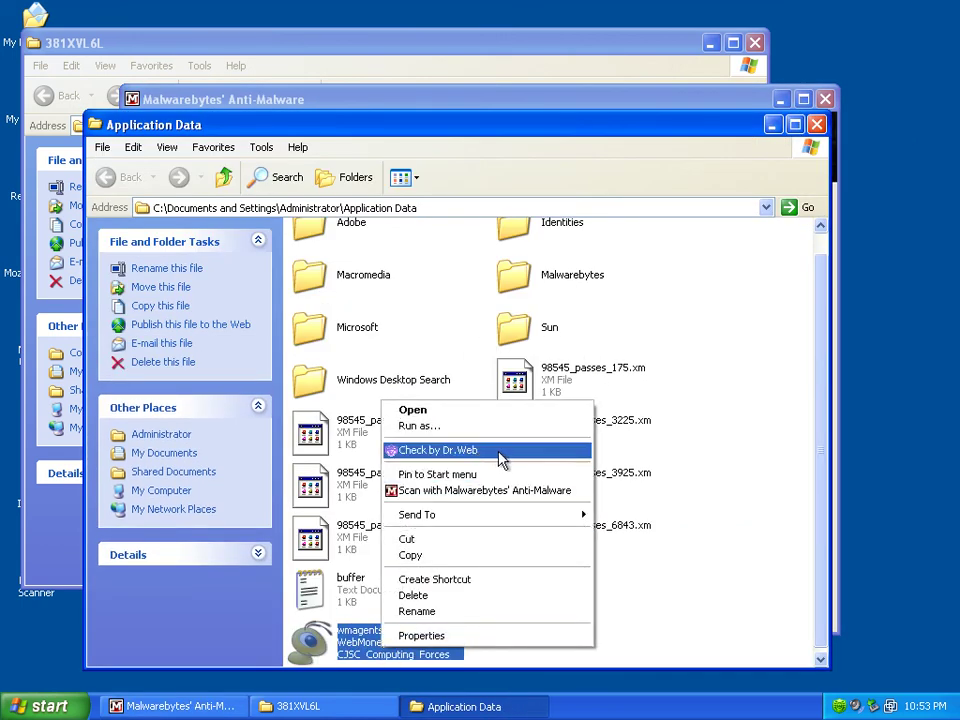
click(503, 457)
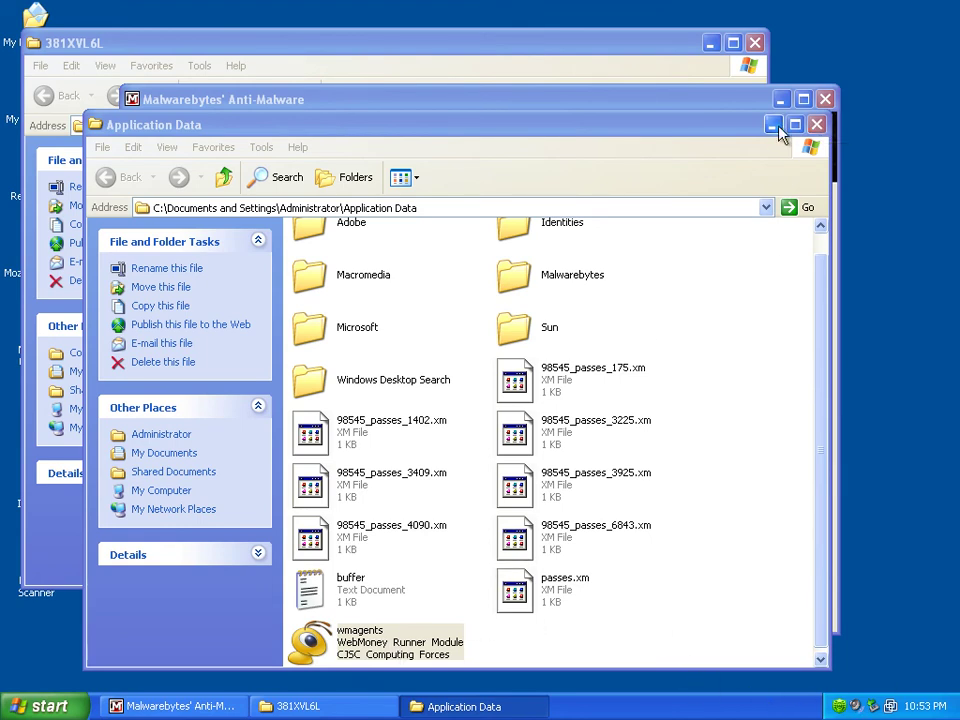
click(816, 124)
click(495, 42)
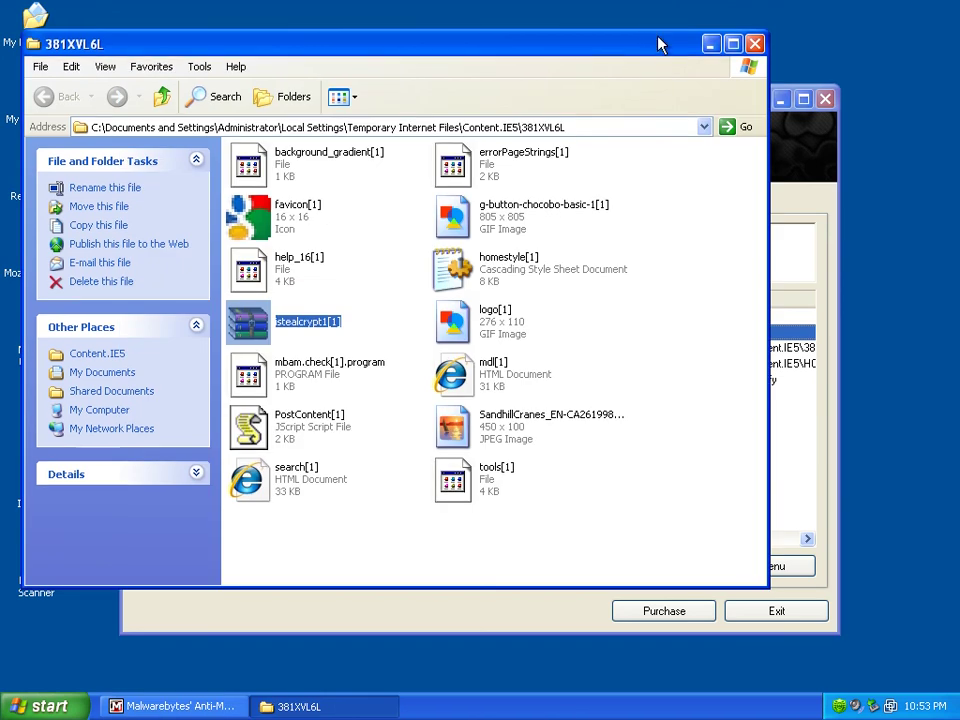
- Close the 381XVL6L folder, dismiss all seven WebMoney Keeper connection errors, and recentre Malwarebytes
click(756, 44)
drag(735, 105, 345, 540)
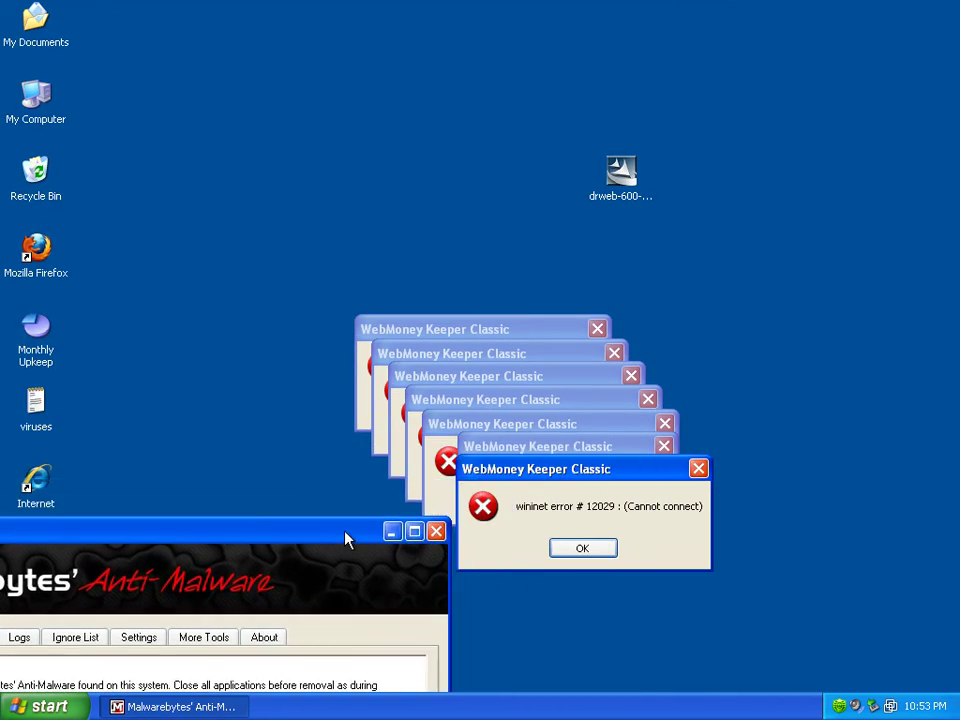
click(578, 548)
click(570, 527)
click(552, 505)
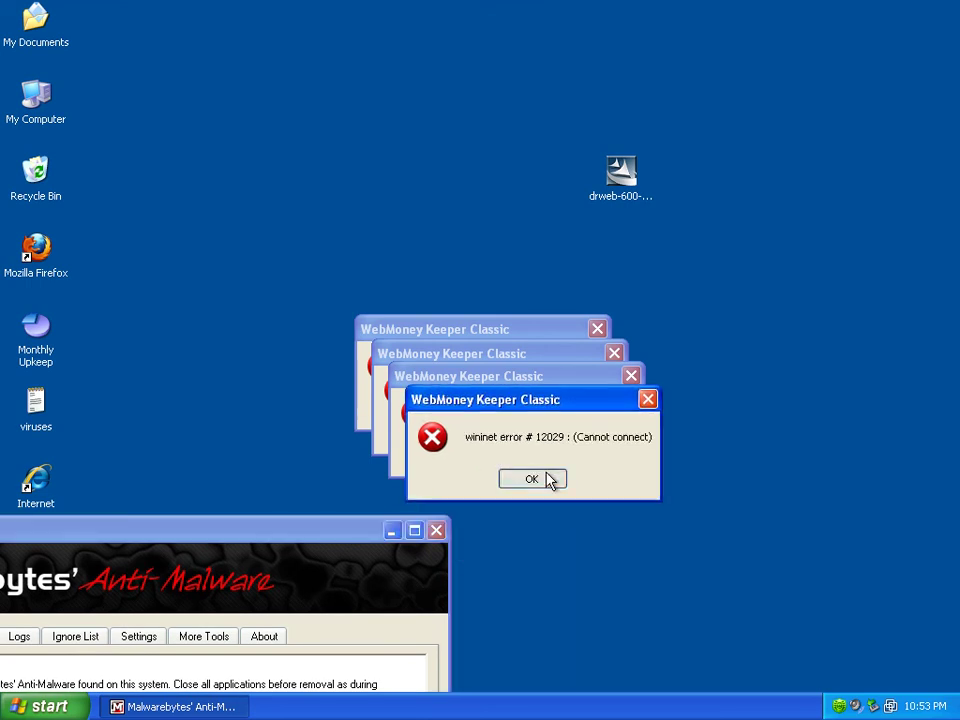
click(533, 480)
click(517, 457)
click(510, 436)
click(489, 410)
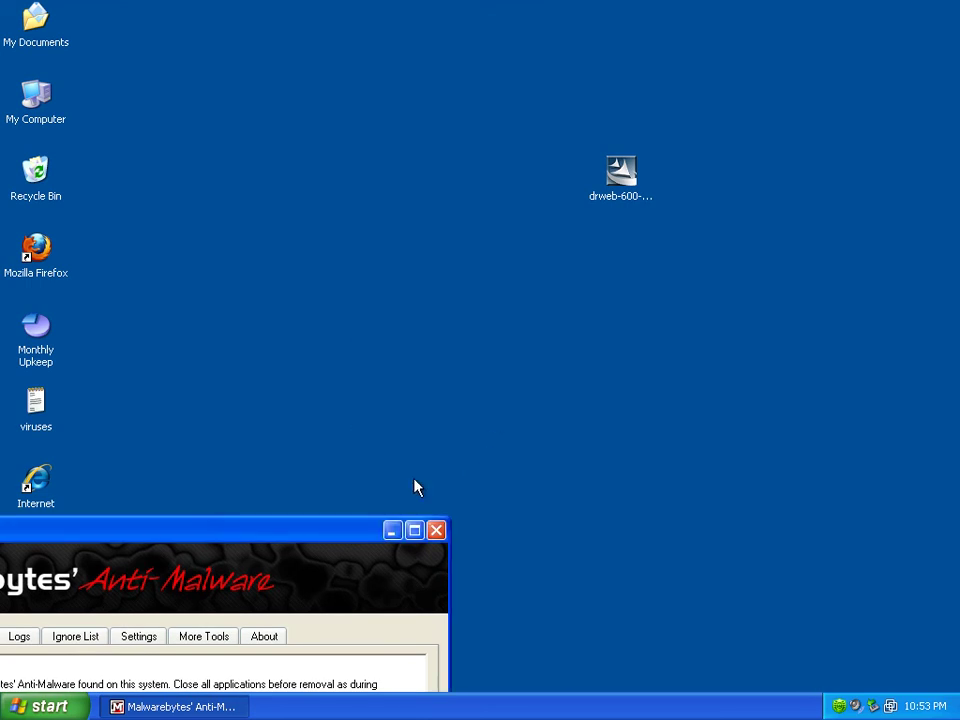
drag(330, 547, 741, 88)
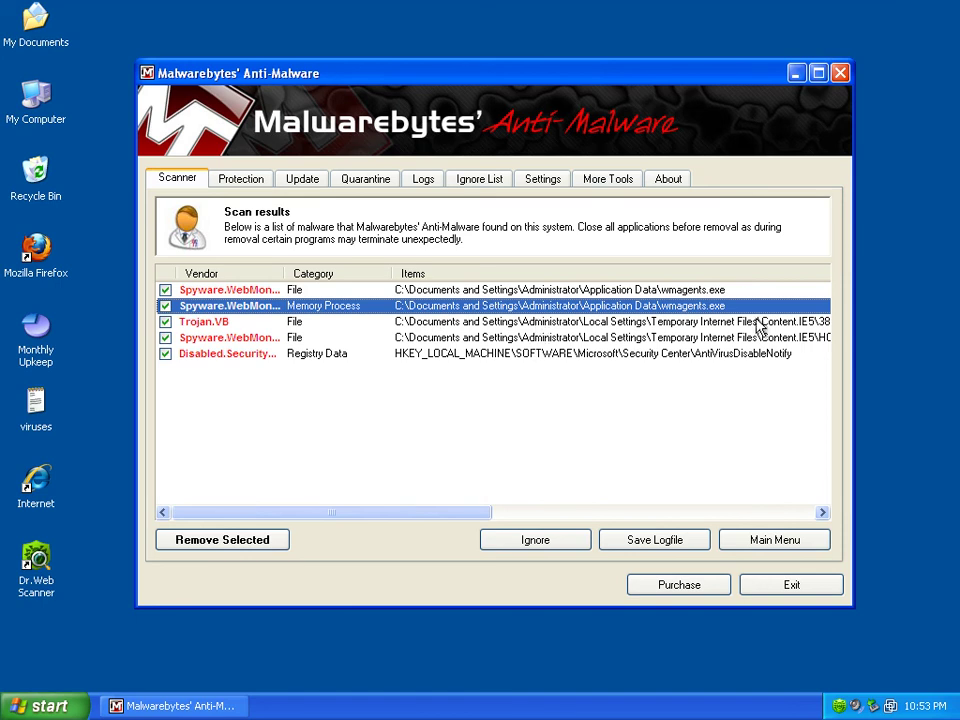
- Inspect the registry data and Trojan.VB detections, then block WebMoney Runner Module's port 80 connection
click(730, 355)
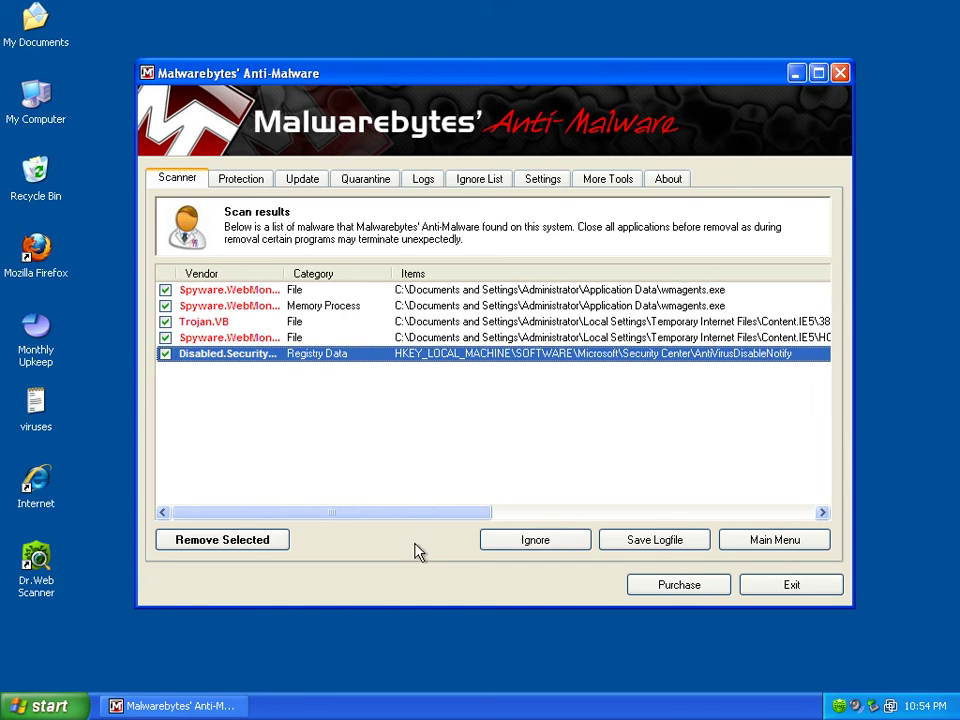
drag(440, 513, 317, 521)
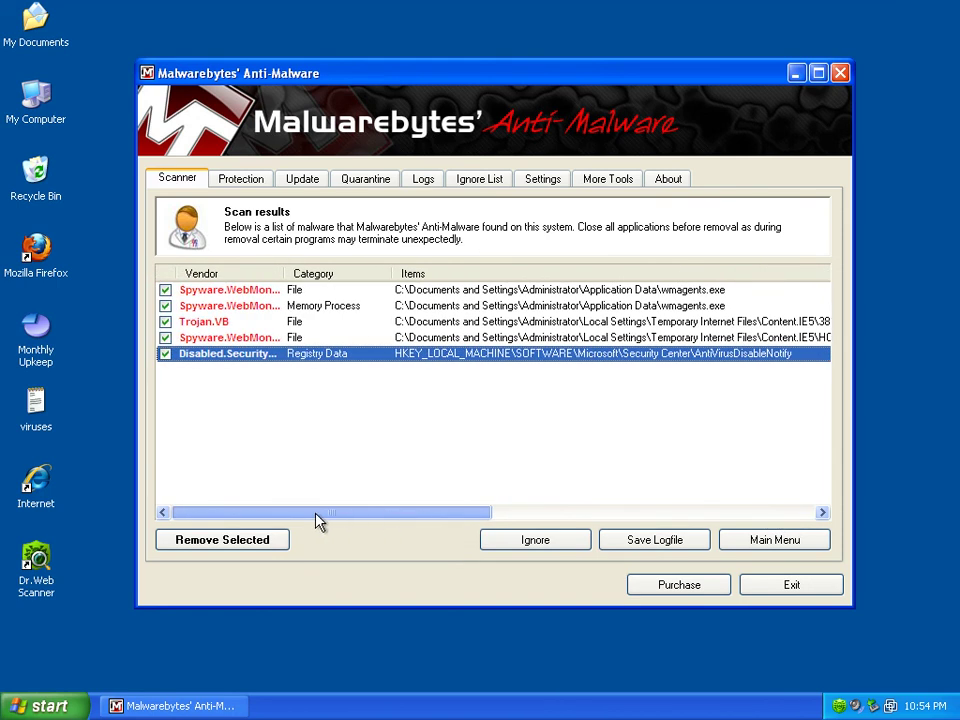
click(286, 322)
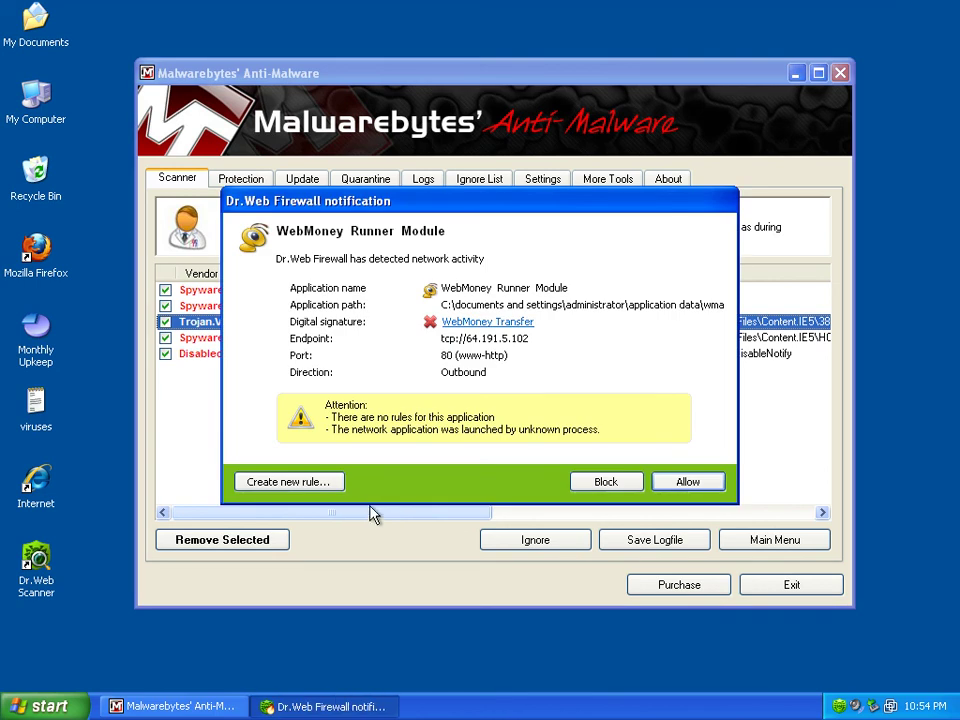
click(603, 482)
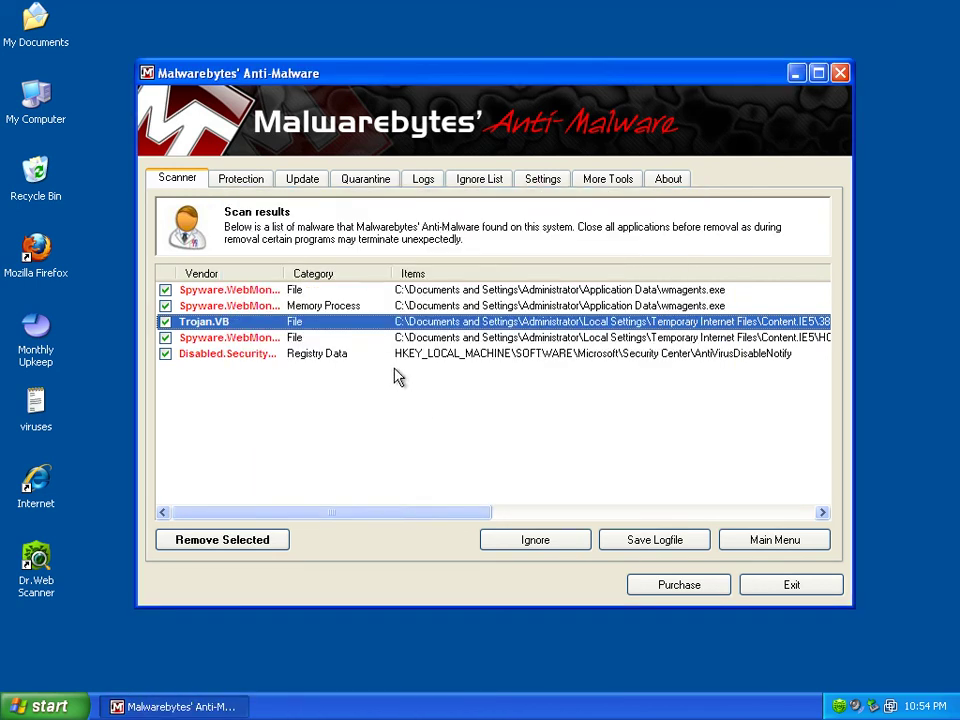